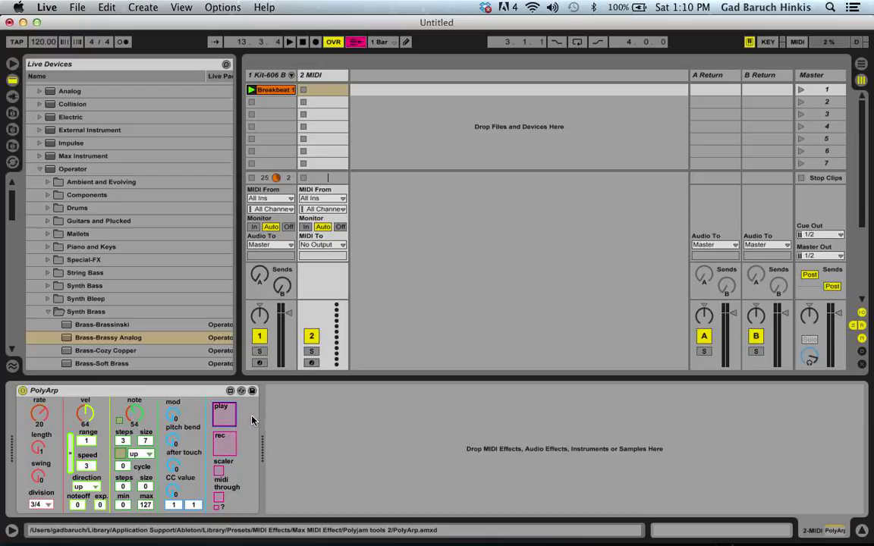
- Load the Brass-Brassy Analog preset onto the PolyArp track and raise the instrument's volume to -8.9 dB
{"action": "left_click", "coordinate": [186, 394]}
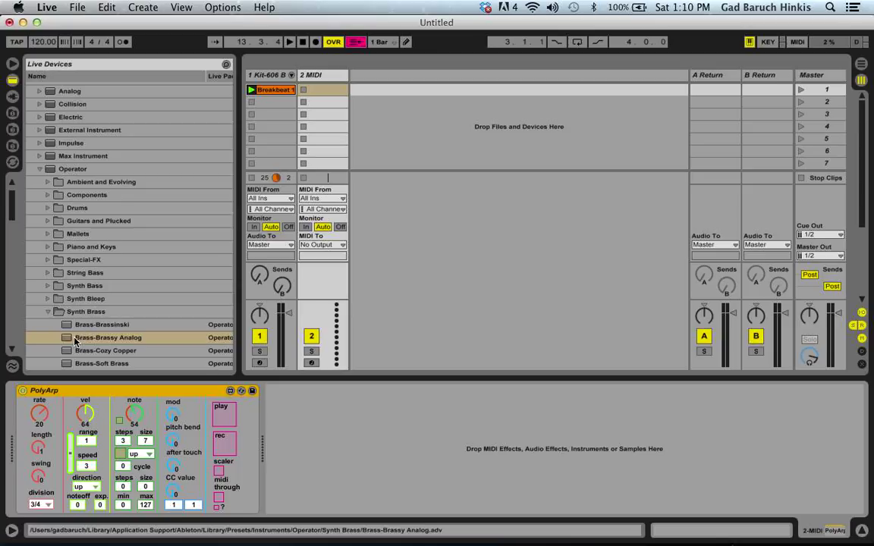
{"action": "mouse_move", "coordinate": [76, 341]}
{"action": "left_mouse_down"}
{"action": "mouse_move", "coordinate": [269, 400]}
{"action": "mouse_move", "coordinate": [312, 427]}
{"action": "left_mouse_up"}
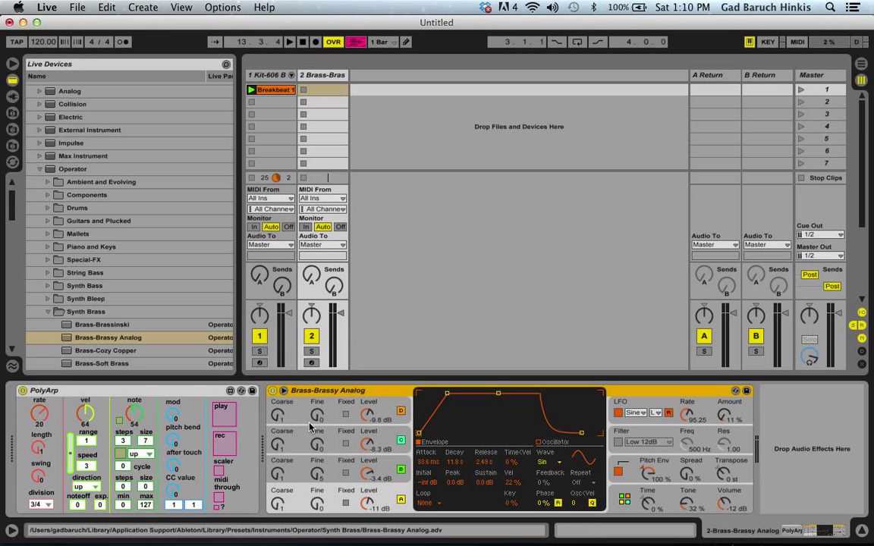
{"action": "mouse_move", "coordinate": [724, 502]}
{"action": "left_mouse_down"}
{"action": "mouse_move", "coordinate": [724, 492]}
{"action": "mouse_move", "coordinate": [722, 508]}
{"action": "left_mouse_up"}
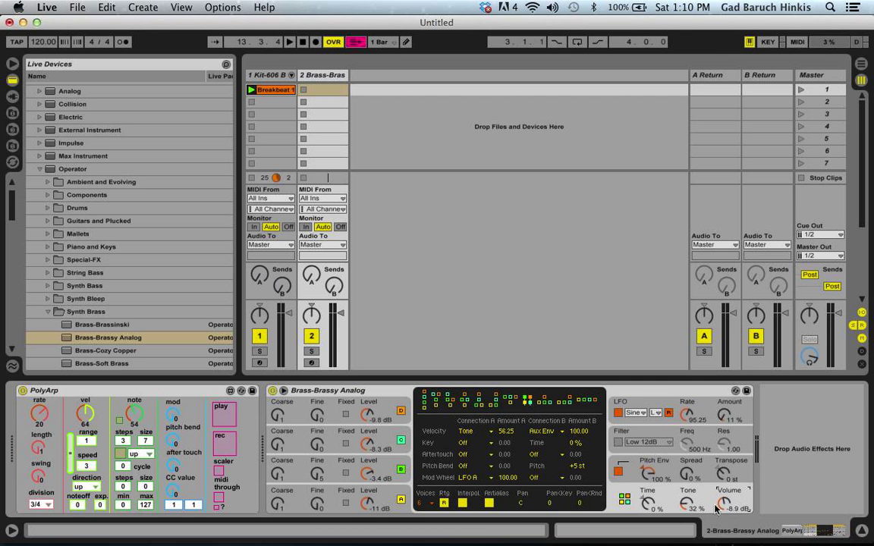
- Turn on PolyArp's play toggle and start the set's playback
{"action": "left_click", "coordinate": [223, 424]}
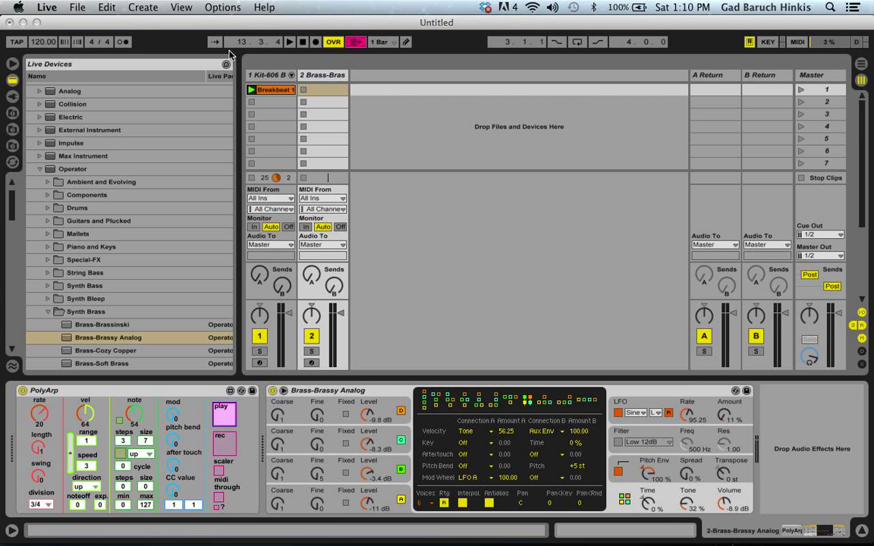
{"action": "left_click_drag", "start_coordinate": [385, 43], "coordinate": [599, 61]}
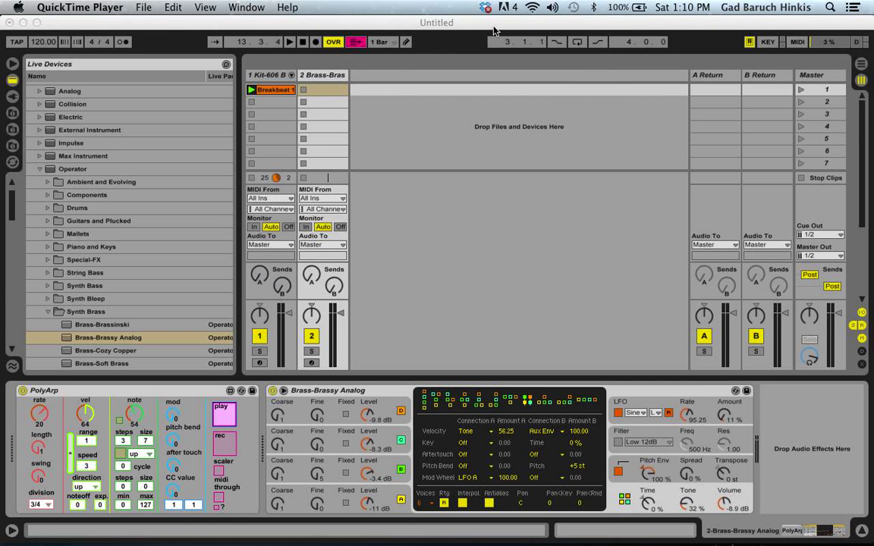
{"action": "left_click", "coordinate": [479, 23]}
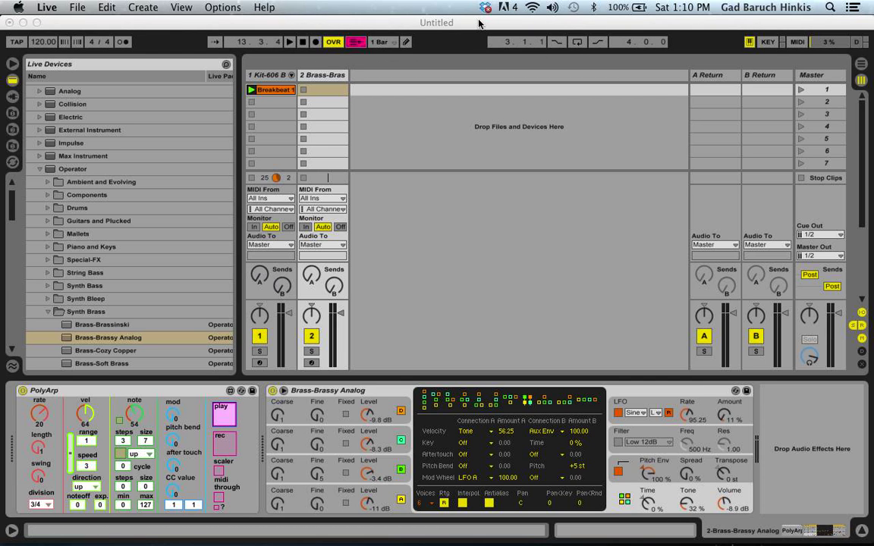
{"action": "key", "text": "space"}
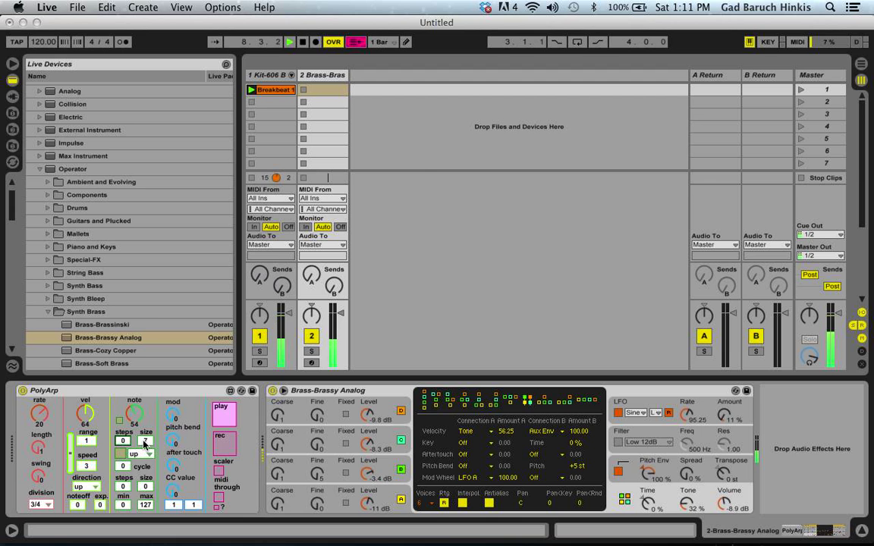
- Set PolyArp's upper note steps and size to 0 and mute the Kit-606 drum track
{"action": "left_click_drag", "start_coordinate": [144, 441], "coordinate": [143, 460]}
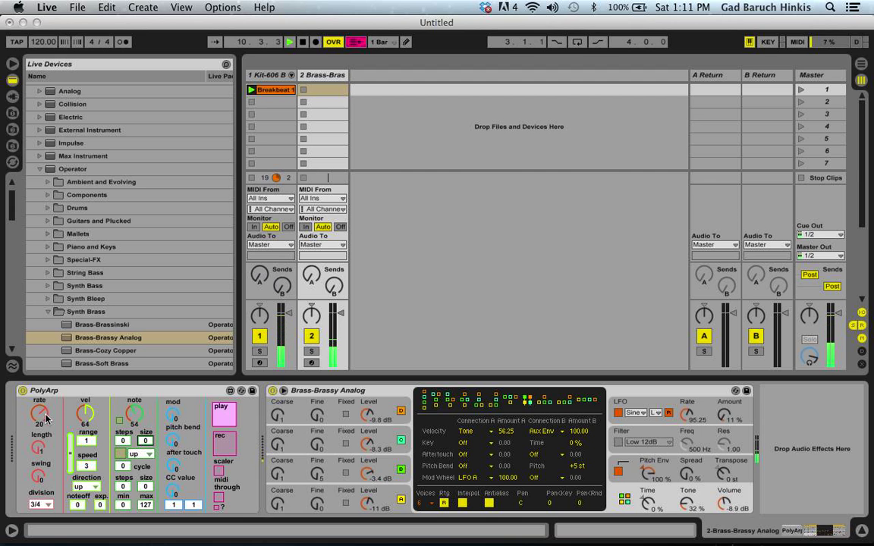
{"action": "left_click", "coordinate": [258, 336]}
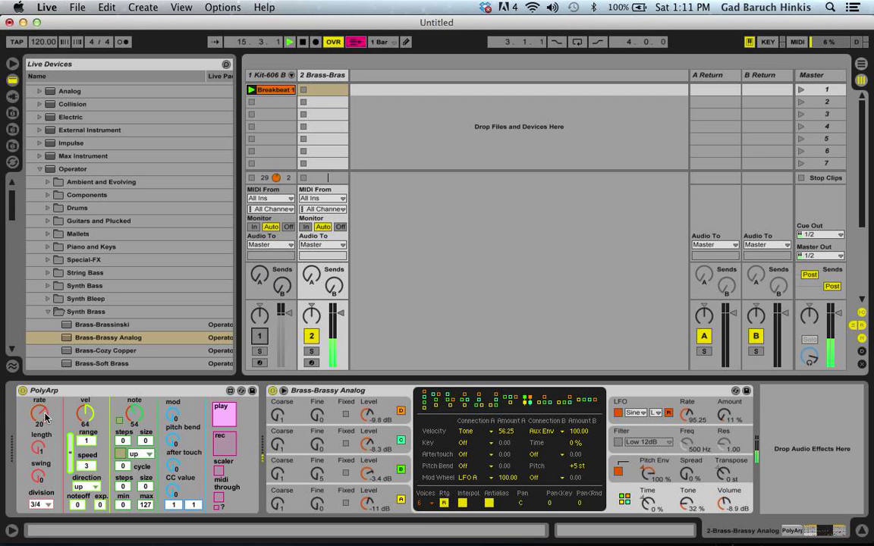
- Try a PolyArp rate of 16, return it to 20, and set the note length to 3, keeping the 3/4 division
{"action": "left_click_drag", "start_coordinate": [40, 415], "coordinate": [41, 420]}
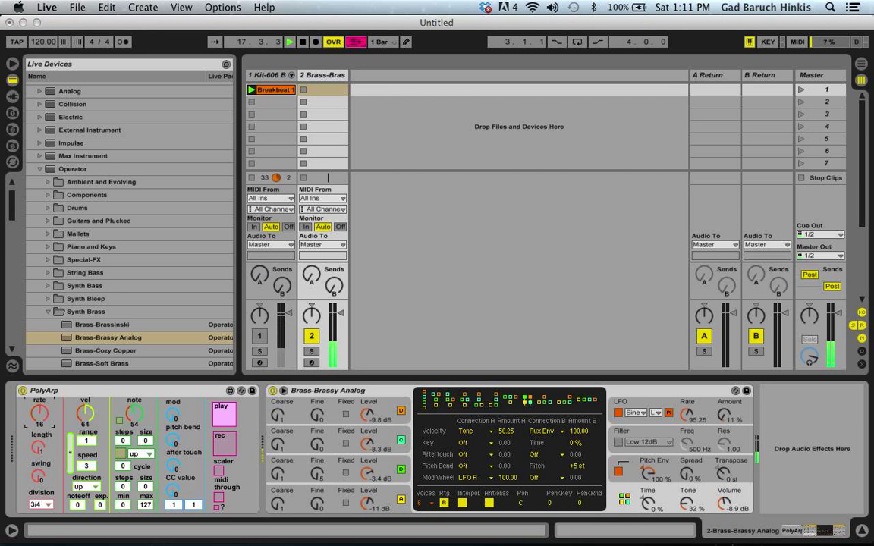
{"action": "left_click_drag", "start_coordinate": [40, 420], "coordinate": [40, 415]}
{"action": "left_click_drag", "start_coordinate": [40, 449], "coordinate": [41, 479]}
{"action": "left_click", "coordinate": [50, 504]}
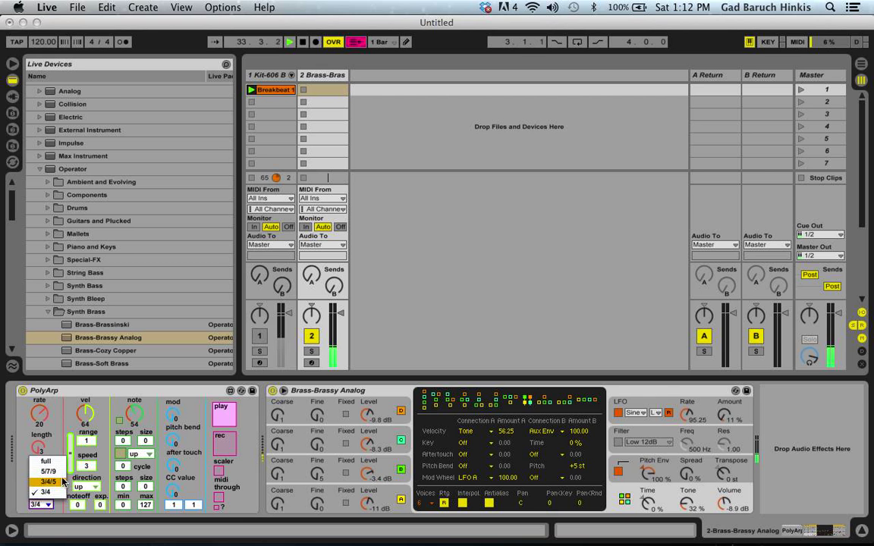
{"action": "left_click", "coordinate": [61, 417]}
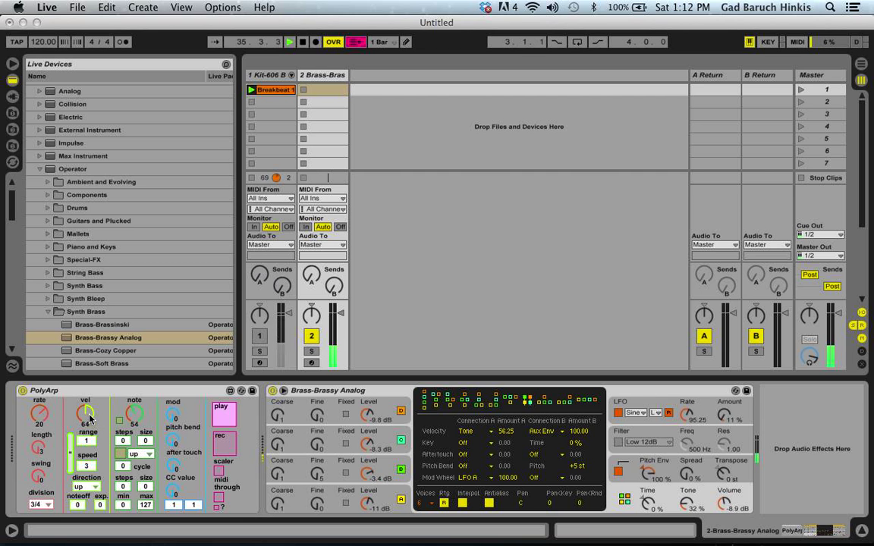
- Set PolyArp's velocity to 85 and its velocity range to 20
{"action": "left_click", "coordinate": [89, 414]}
{"action": "mouse_move", "coordinate": [90, 415]}
{"action": "left_mouse_down"}
{"action": "mouse_move", "coordinate": [89, 367]}
{"action": "mouse_move", "coordinate": [90, 429]}
{"action": "mouse_move", "coordinate": [90, 421]}
{"action": "left_mouse_up"}
{"action": "left_click", "coordinate": [87, 441]}
{"action": "left_click_drag", "start_coordinate": [87, 442], "coordinate": [87, 435]}
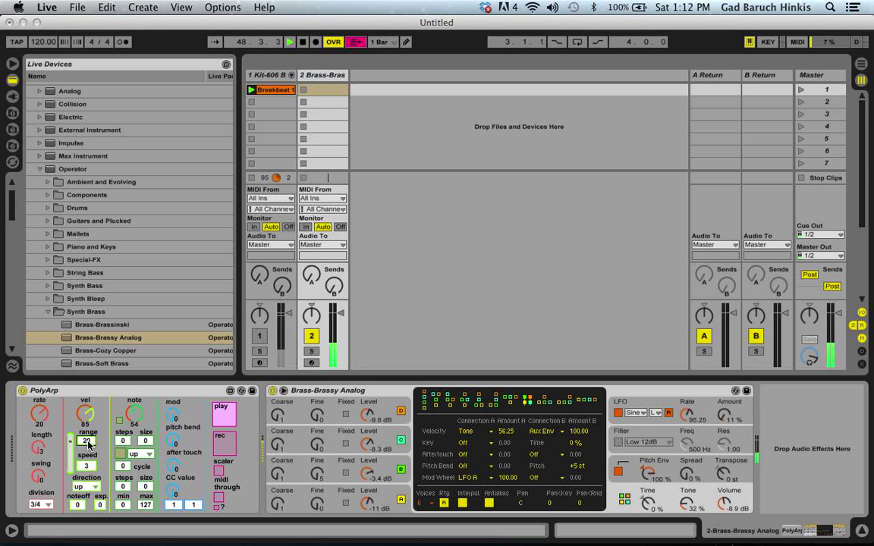
- Try a velocity speed of 1, widen the velocity range to 51, and settle on a speed of 2
{"action": "left_click", "coordinate": [88, 467]}
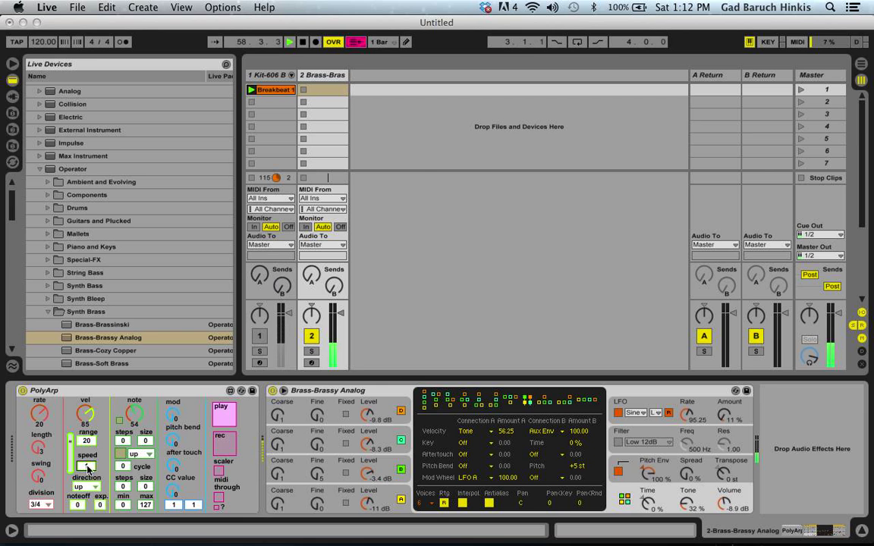
{"action": "left_click_drag", "start_coordinate": [86, 441], "coordinate": [86, 439]}
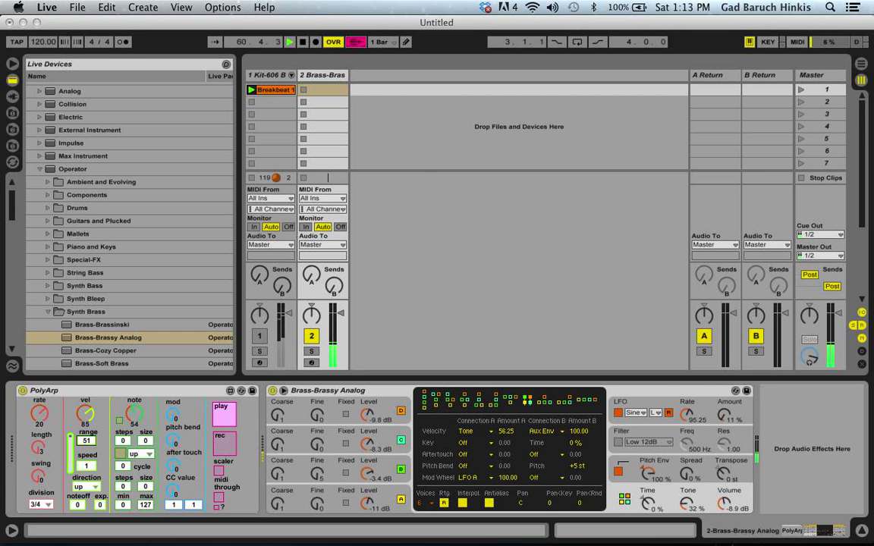
{"action": "left_click", "coordinate": [85, 466]}
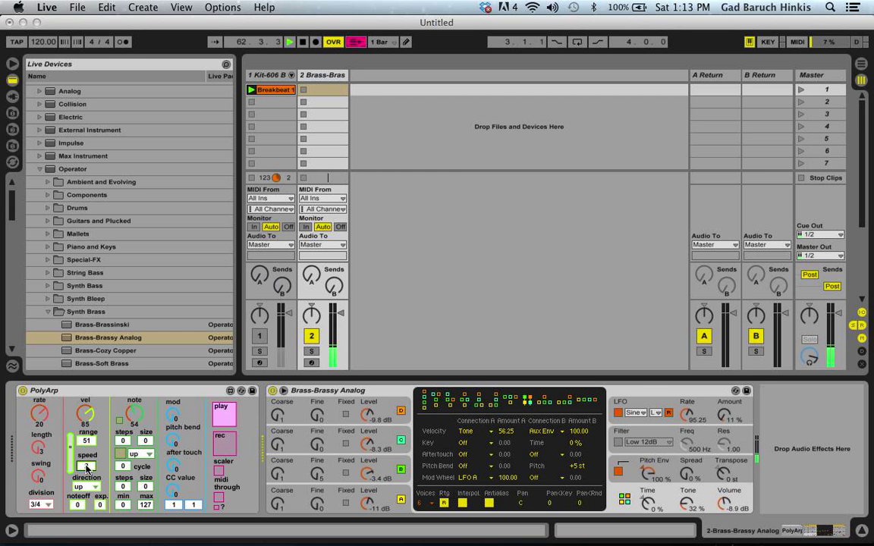
{"action": "type", "text": "2"}
- Try the down velocity direction and settle on tri
{"action": "left_click", "coordinate": [94, 488]}
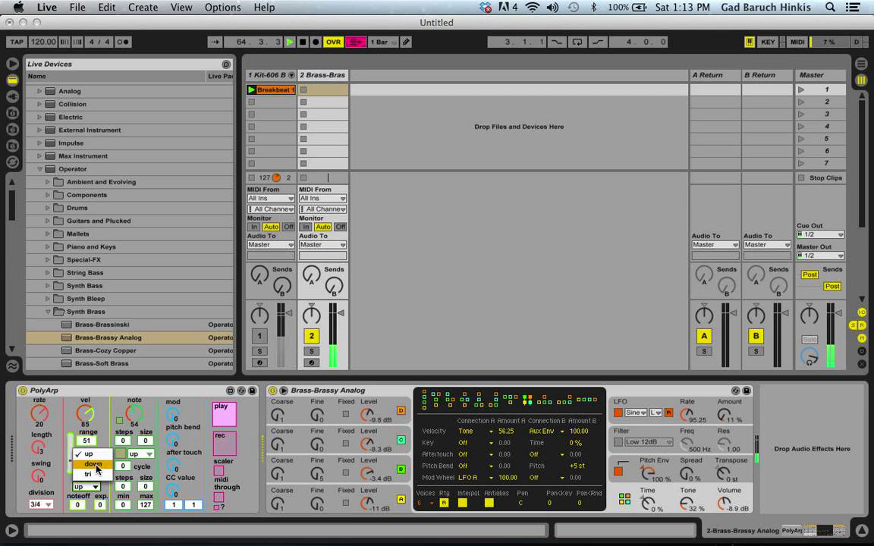
{"action": "left_click", "coordinate": [94, 464]}
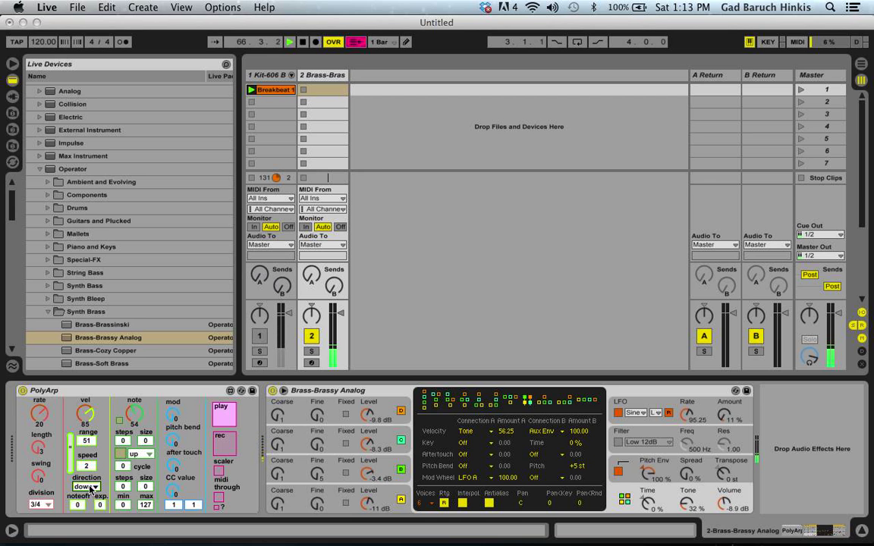
{"action": "left_click", "coordinate": [87, 486]}
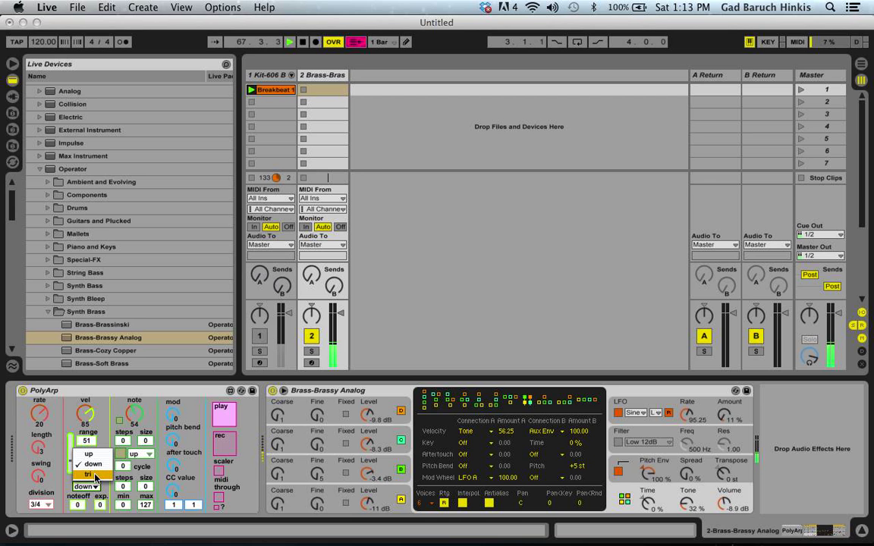
{"action": "left_click", "coordinate": [94, 475]}
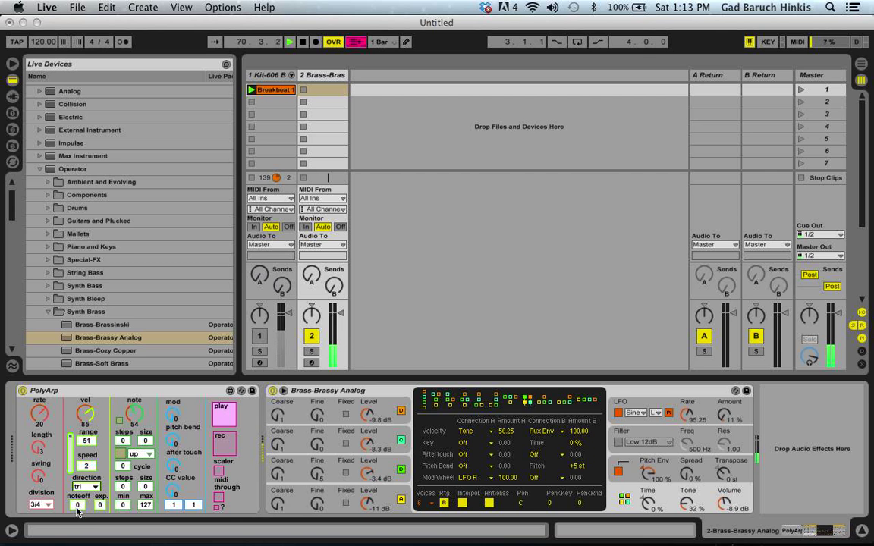
- Try a noteoff value of 96 and reset it to 0
{"action": "left_click_drag", "start_coordinate": [77, 505], "coordinate": [77, 482]}
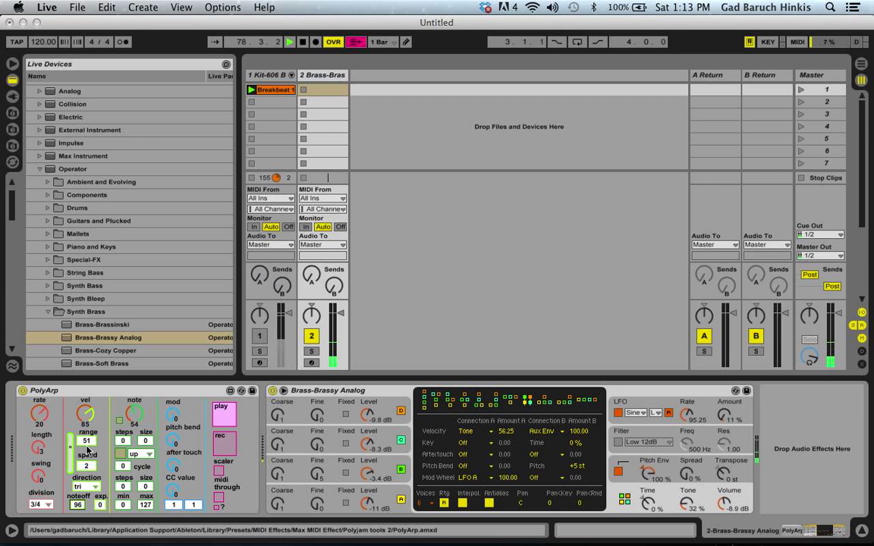
{"action": "left_click_drag", "start_coordinate": [78, 505], "coordinate": [81, 510]}
{"action": "left_click", "coordinate": [79, 508]}
{"action": "type", "text": "0"}
{"action": "key", "text": "Return"}
- Compare velocity exp. values 4 and 0 at speed 6, finishing with exp. 10, speed 4 and range 1
{"action": "mouse_move", "coordinate": [105, 509]}
{"action": "left_mouse_down"}
{"action": "mouse_move", "coordinate": [99, 505]}
{"action": "mouse_move", "coordinate": [99, 513]}
{"action": "left_mouse_up"}
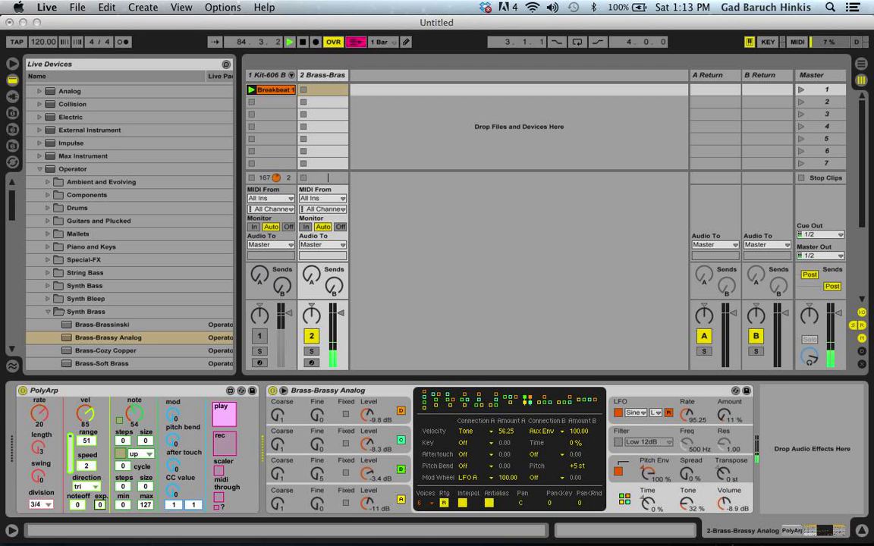
{"action": "left_click_drag", "start_coordinate": [99, 505], "coordinate": [99, 497]}
{"action": "left_click_drag", "start_coordinate": [86, 466], "coordinate": [86, 461]}
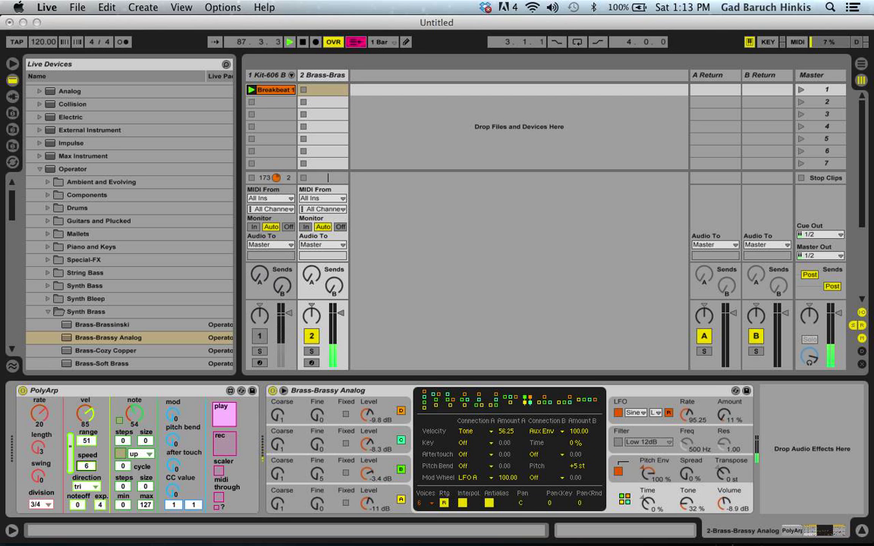
{"action": "left_click_drag", "start_coordinate": [99, 504], "coordinate": [100, 512]}
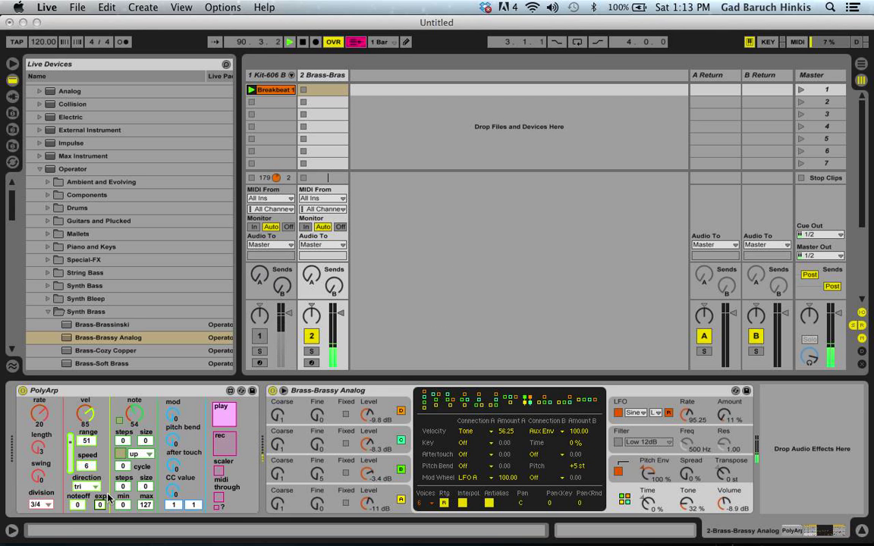
{"action": "left_click_drag", "start_coordinate": [101, 505], "coordinate": [100, 485]}
{"action": "left_click_drag", "start_coordinate": [86, 467], "coordinate": [86, 474]}
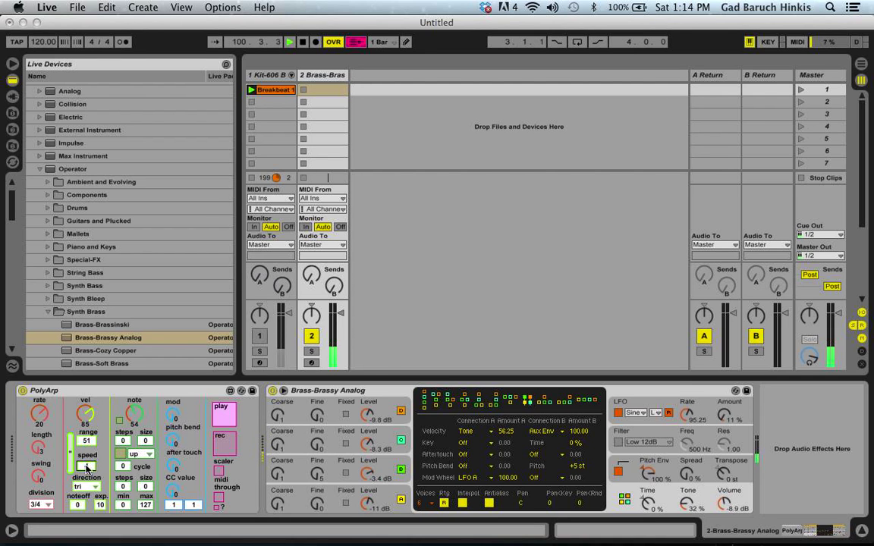
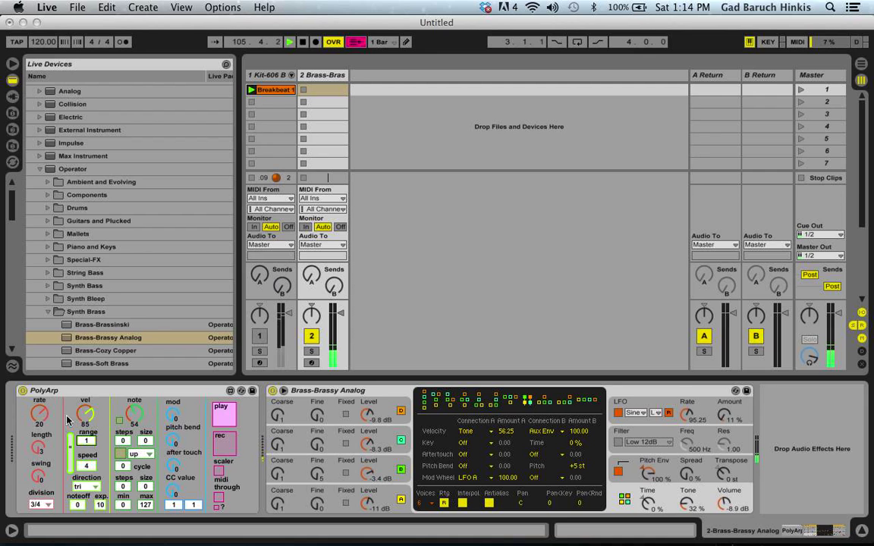
- Set PolyArp's rate to 18 and adjust the base note until it reads 62
{"action": "left_click_drag", "start_coordinate": [40, 415], "coordinate": [40, 418]}
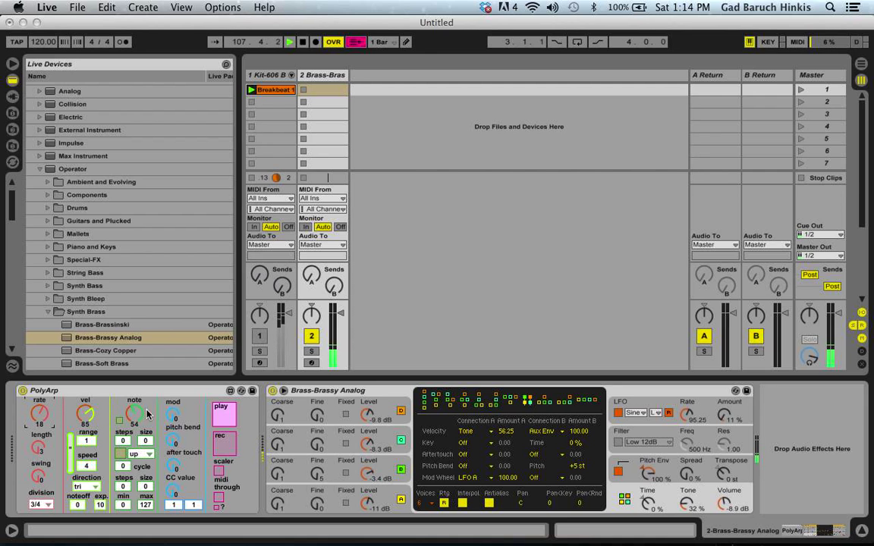
{"action": "mouse_move", "coordinate": [135, 415]}
{"action": "left_mouse_down"}
{"action": "mouse_move", "coordinate": [134, 407]}
{"action": "mouse_move", "coordinate": [134, 418]}
{"action": "left_mouse_up"}
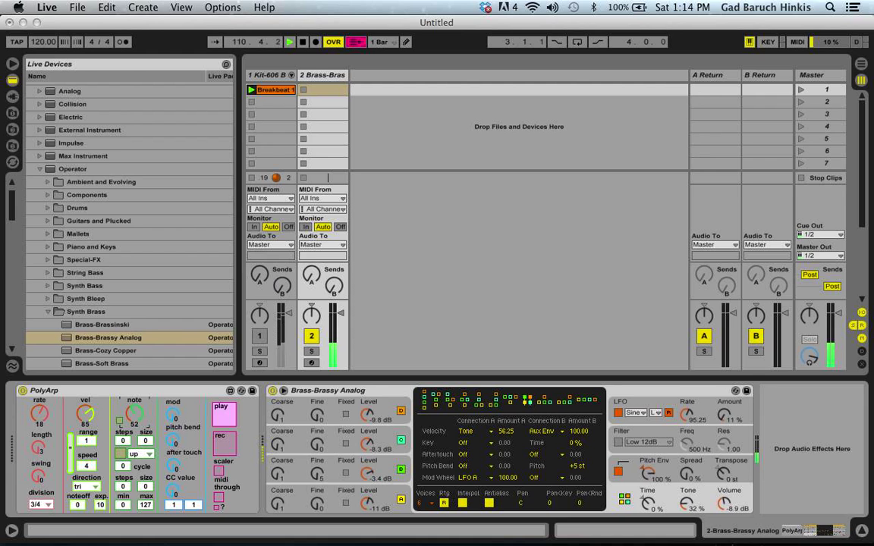
{"action": "left_click_drag", "start_coordinate": [134, 414], "coordinate": [134, 411]}
{"action": "left_click_drag", "start_coordinate": [134, 414], "coordinate": [134, 422]}
{"action": "left_click_drag", "start_coordinate": [134, 414], "coordinate": [134, 412]}
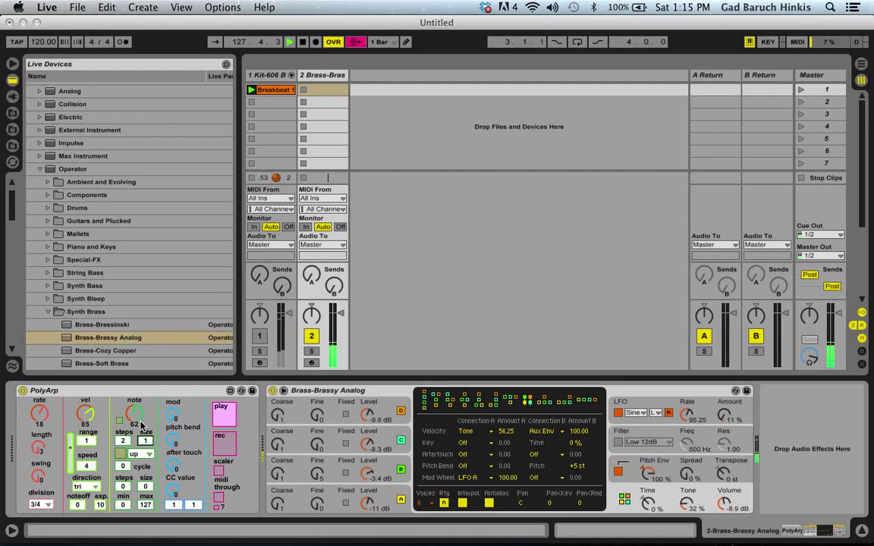
- Set the upper note pattern to 7 steps with a step size of 3
{"action": "left_click", "coordinate": [123, 444]}
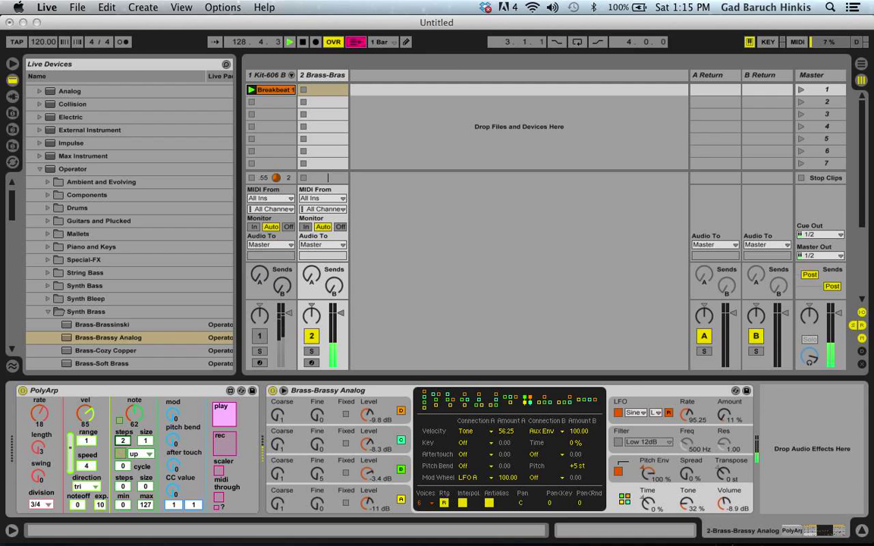
{"action": "left_click", "coordinate": [146, 443]}
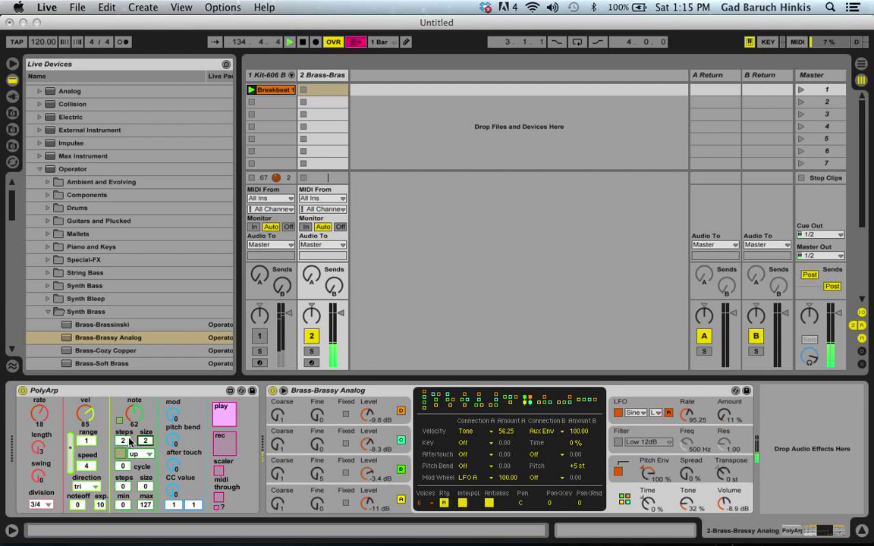
{"action": "left_click_drag", "start_coordinate": [124, 441], "coordinate": [117, 366]}
{"action": "left_click_drag", "start_coordinate": [123, 443], "coordinate": [147, 440]}
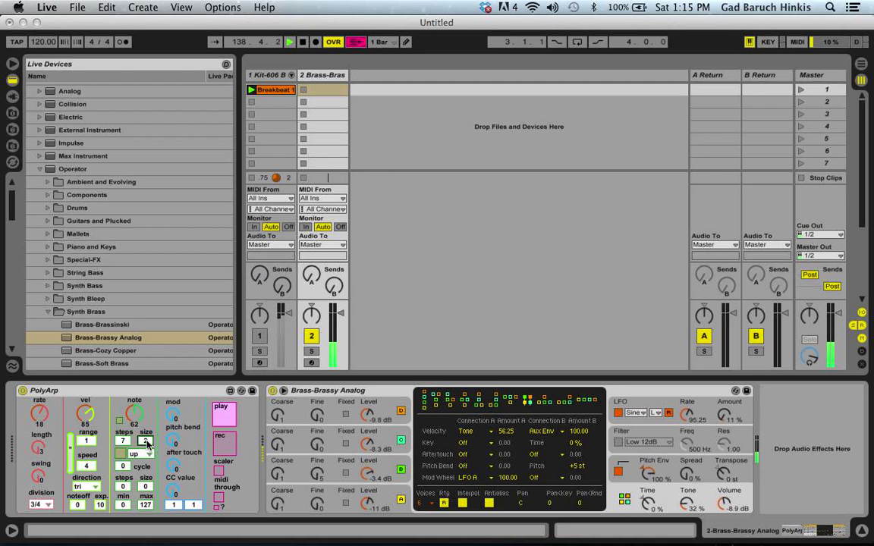
{"action": "left_click_drag", "start_coordinate": [147, 443], "coordinate": [147, 439]}
- Set the lower note pattern to 2 steps with a size of -12 and enter a note cycle value of 1
{"action": "left_click", "coordinate": [124, 487]}
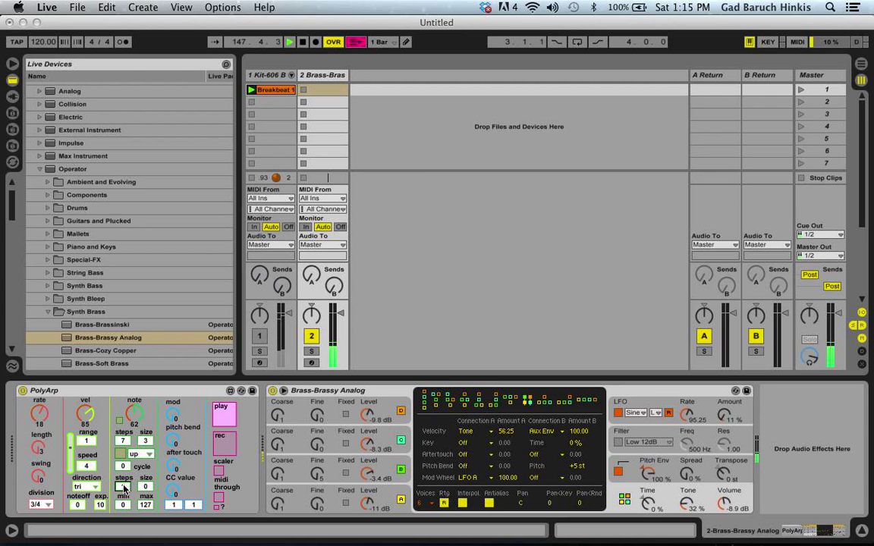
{"action": "left_click", "coordinate": [146, 486]}
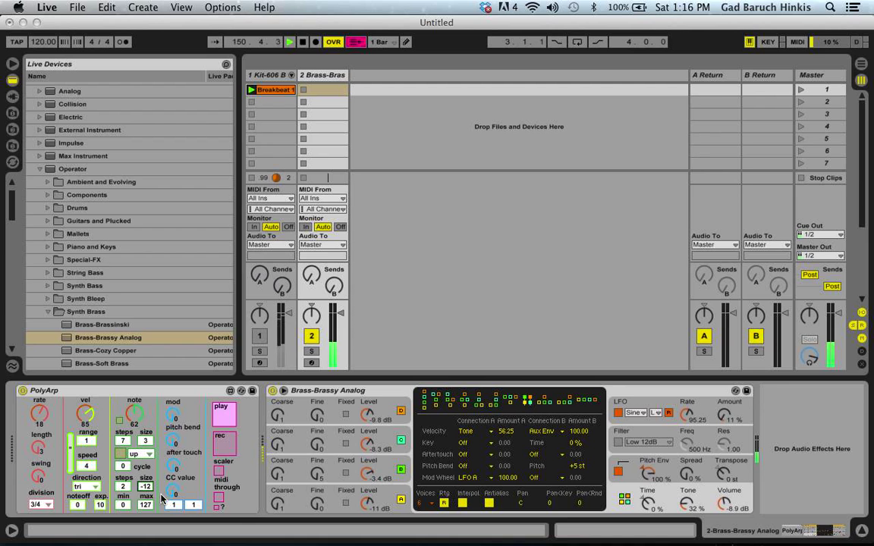
{"action": "left_click", "coordinate": [123, 467]}
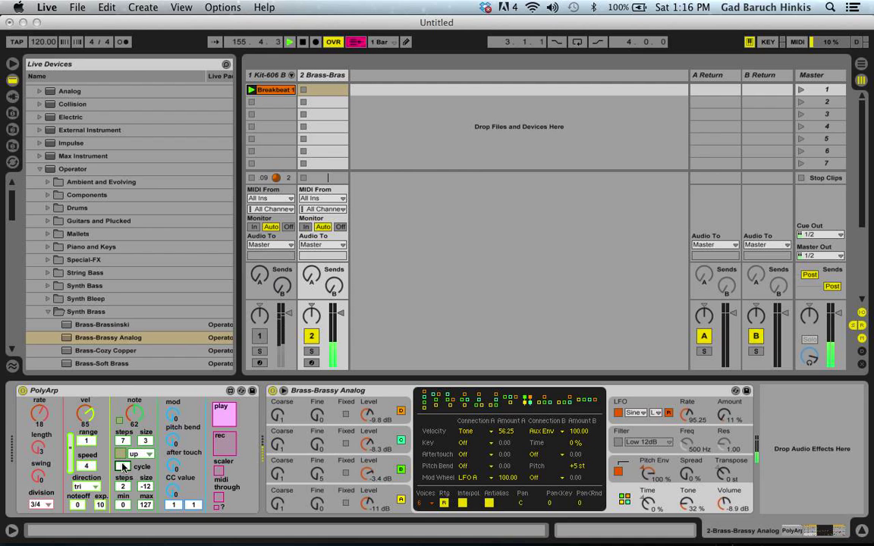
{"action": "type", "text": "1"}
{"action": "key", "text": "Return"}
- Enable the toggle beside the note direction, set the cycle to 7 and the upper note pattern to 2 steps
{"action": "left_click", "coordinate": [120, 454]}
{"action": "left_click", "coordinate": [124, 467]}
{"action": "left_click", "coordinate": [123, 441]}
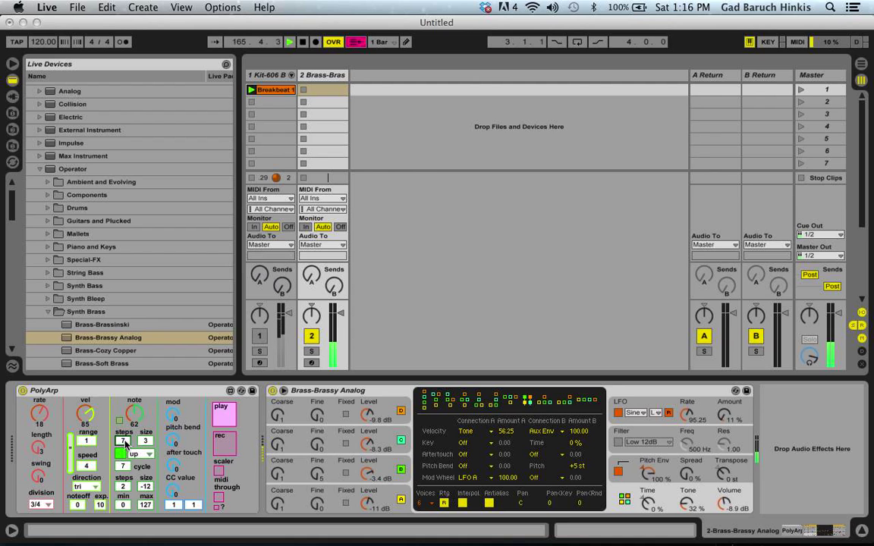
{"action": "type", "text": "2"}
{"action": "left_click", "coordinate": [121, 455]}
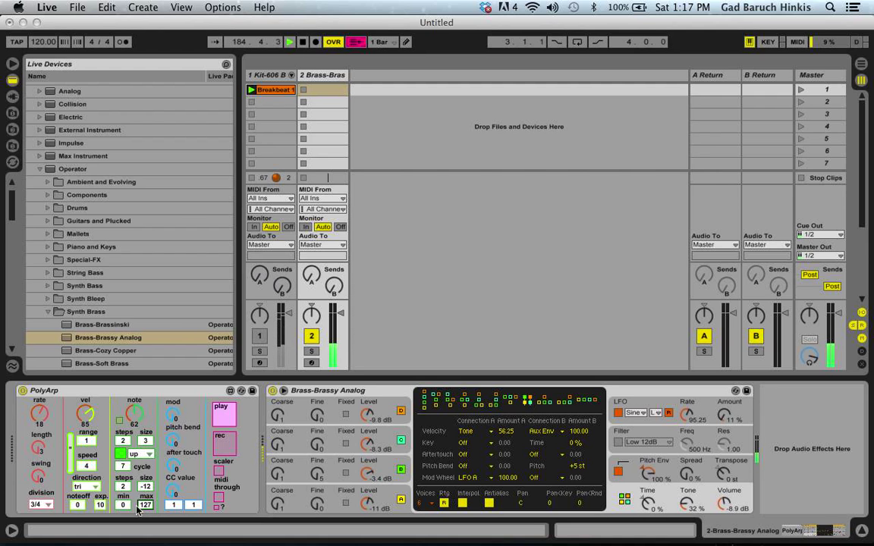
- Try limiting the note range to a minimum of 18 and a maximum of 61, and restore the limits to 0 and 127
{"action": "left_click", "coordinate": [123, 505]}
{"action": "left_click", "coordinate": [145, 506]}
{"action": "left_click", "coordinate": [144, 506]}
{"action": "mouse_move", "coordinate": [145, 505]}
{"action": "left_mouse_down"}
{"action": "mouse_move", "coordinate": [145, 524]}
{"action": "mouse_move", "coordinate": [145, 515]}
{"action": "left_mouse_up"}
{"action": "left_click_drag", "start_coordinate": [122, 505], "coordinate": [123, 483]}
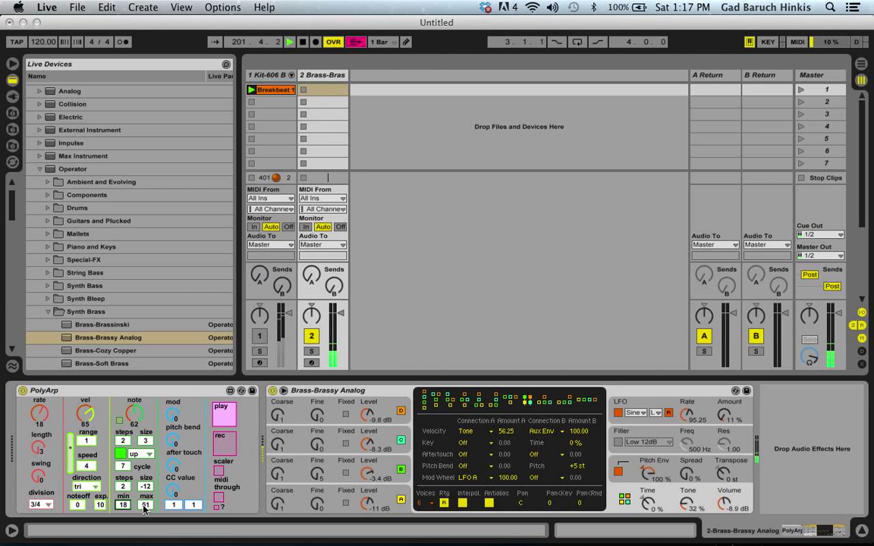
{"action": "left_click_drag", "start_coordinate": [129, 531], "coordinate": [455, 369]}
{"action": "left_click_drag", "start_coordinate": [144, 504], "coordinate": [145, 451]}
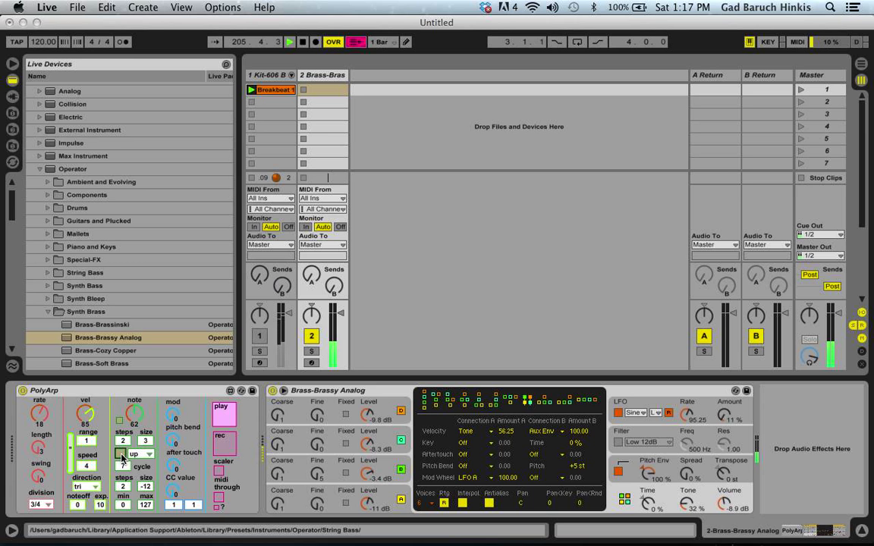
- Set PolyArp's velocity range to 32 and its velocity speed to 3
{"action": "left_click_drag", "start_coordinate": [87, 442], "coordinate": [87, 424]}
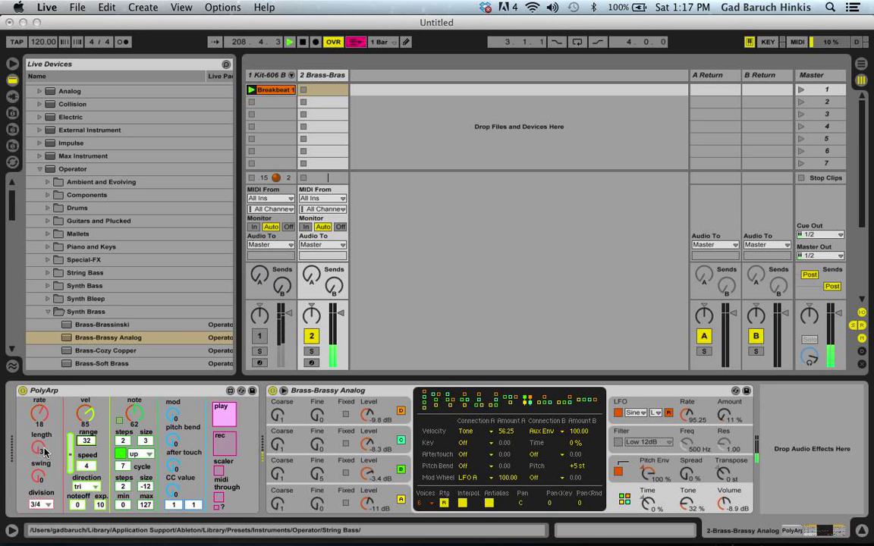
{"action": "right_click", "coordinate": [90, 471]}
{"action": "left_click", "coordinate": [91, 471]}
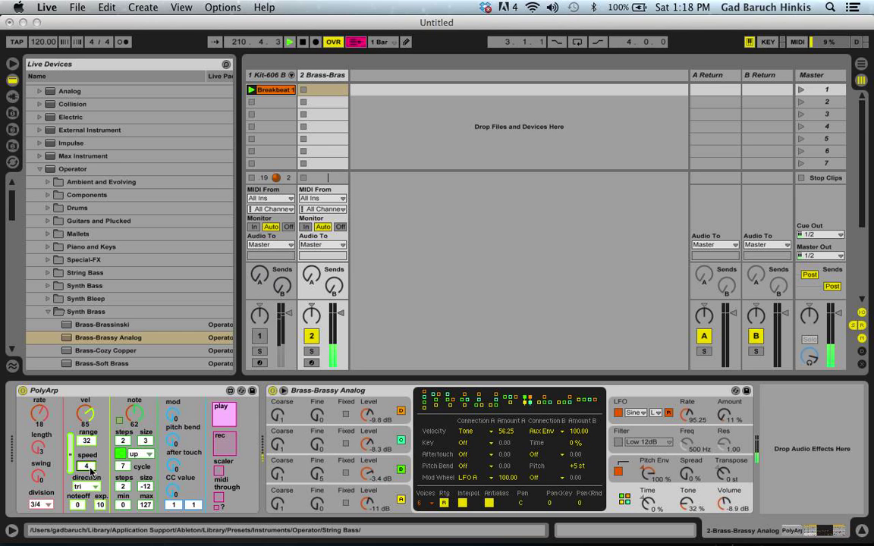
- Set PolyArp's swing to 42 and adjust the note length through 19 to 9
{"action": "left_click", "coordinate": [38, 450]}
{"action": "left_click_drag", "start_coordinate": [38, 451], "coordinate": [38, 441]}
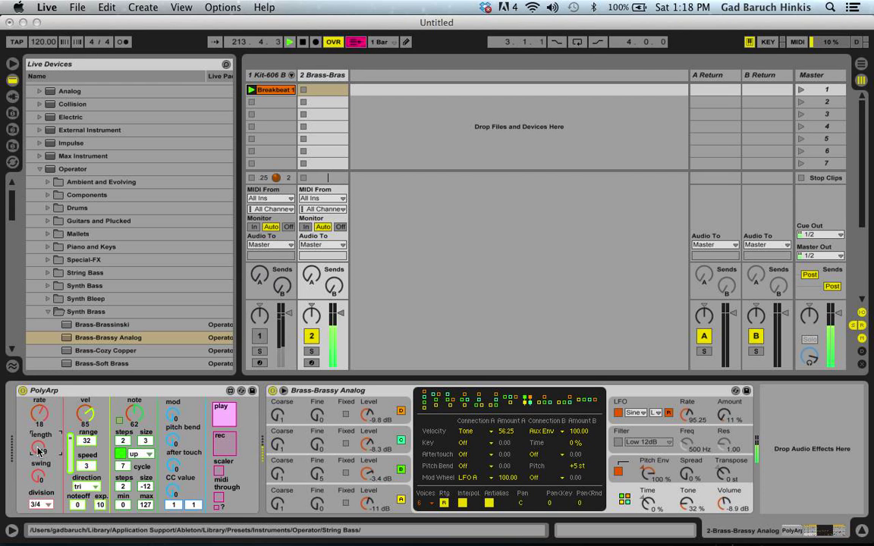
{"action": "left_click_drag", "start_coordinate": [39, 476], "coordinate": [39, 455]}
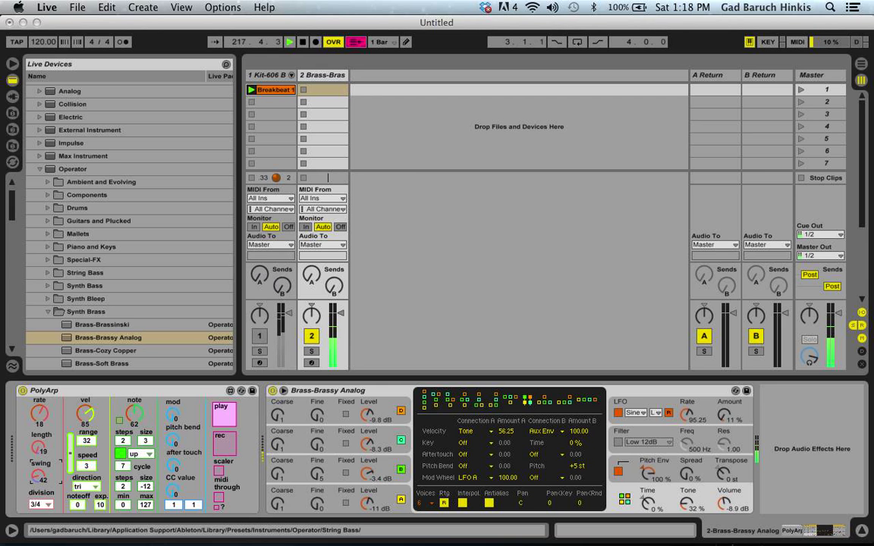
{"action": "left_click", "coordinate": [39, 453]}
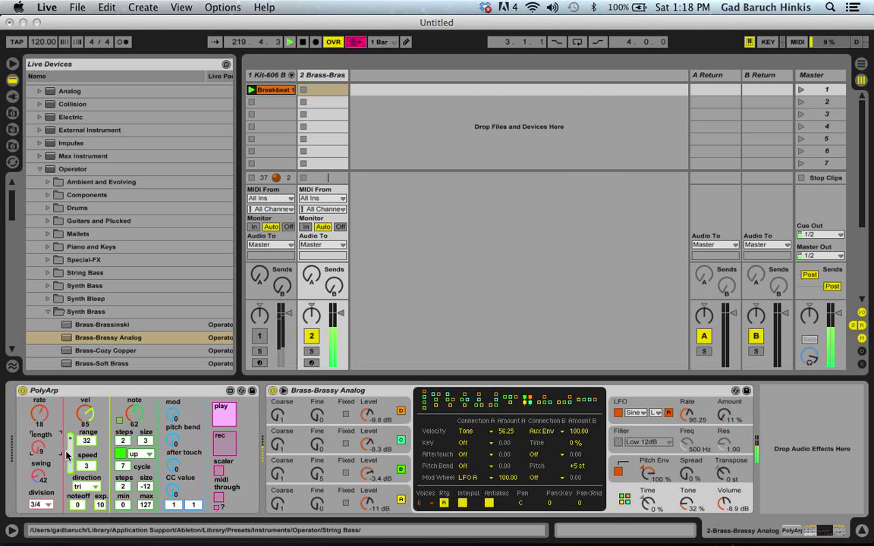
- Set the upper note pattern's step size to 7 and adjust the note length to 13
{"action": "left_click", "coordinate": [148, 442]}
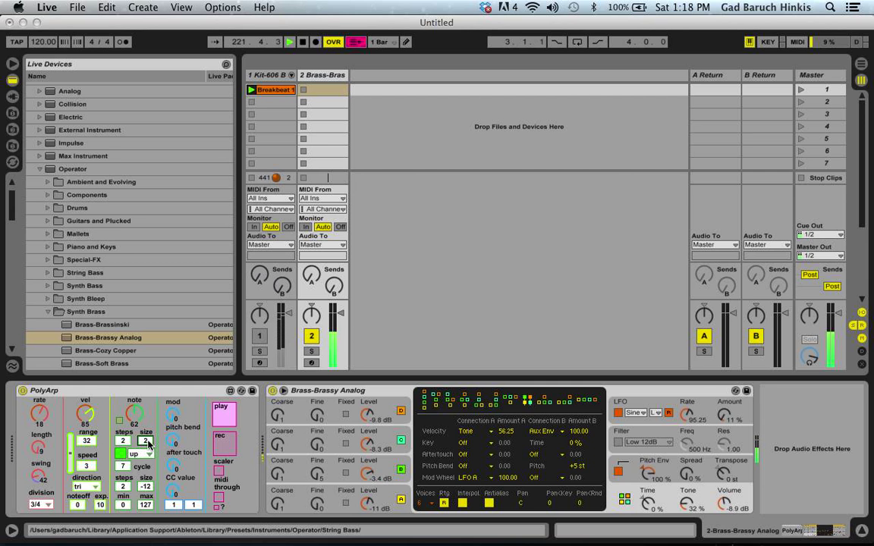
{"action": "type", "text": "7"}
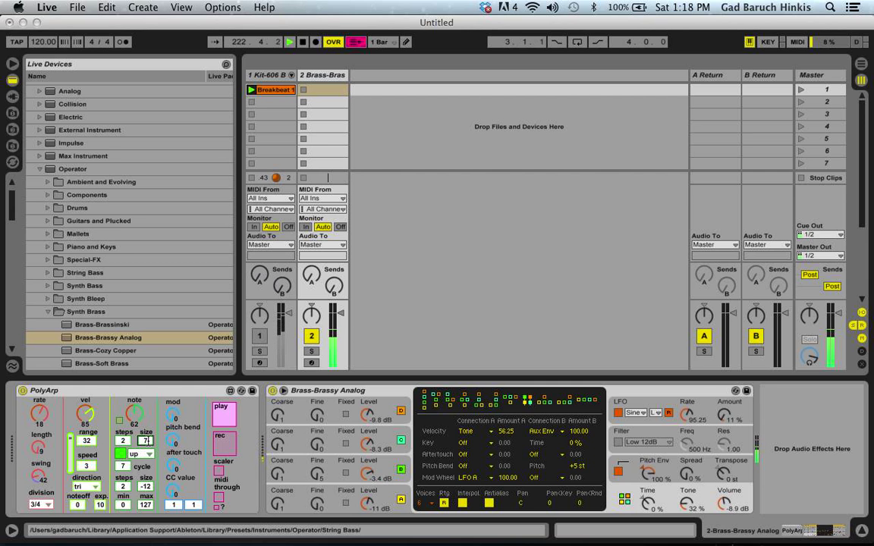
{"action": "key", "text": "Return"}
{"action": "left_click", "coordinate": [40, 452]}
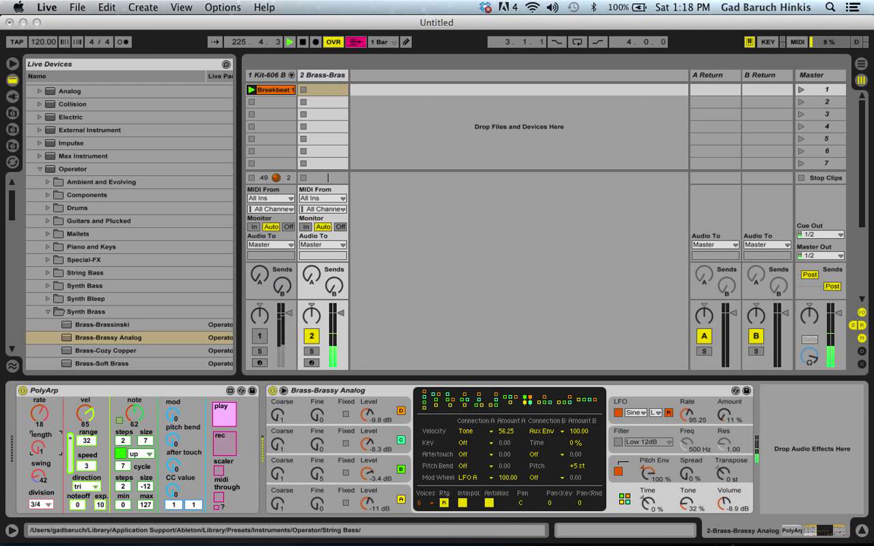
{"action": "left_click_drag", "start_coordinate": [39, 449], "coordinate": [39, 443]}
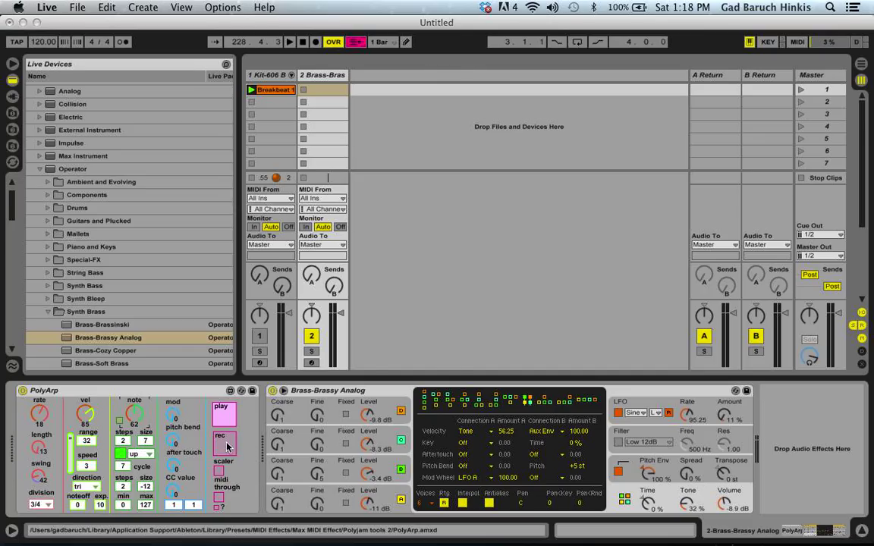
- MIDI-map PolyArp's rec toggle to CC 45, rate to CC 8, velocity to CC 9 and note to CC 10
{"action": "key", "text": "super+k"}
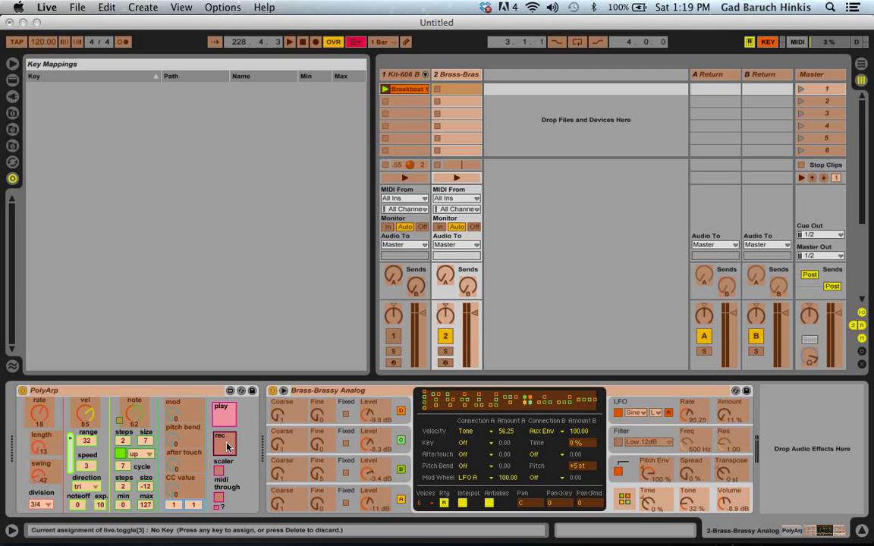
{"action": "key", "text": "super+m"}
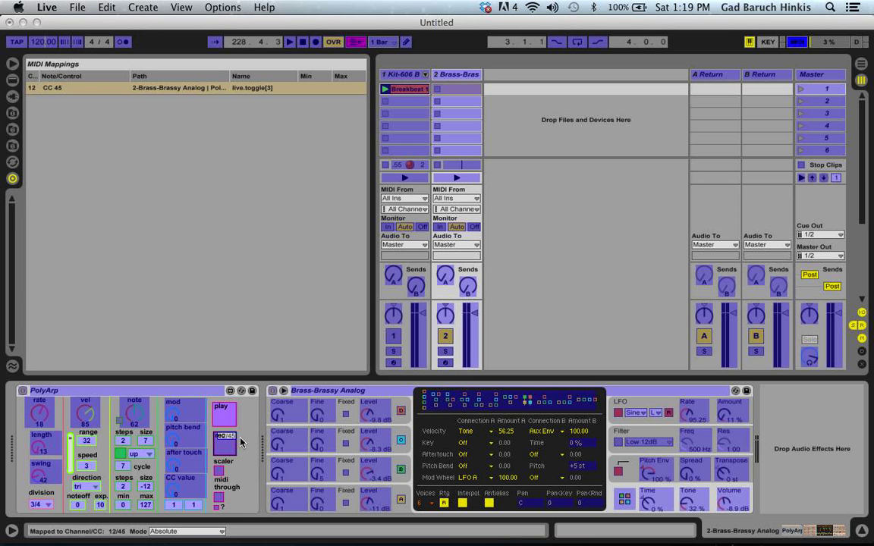
{"action": "left_click", "coordinate": [38, 414]}
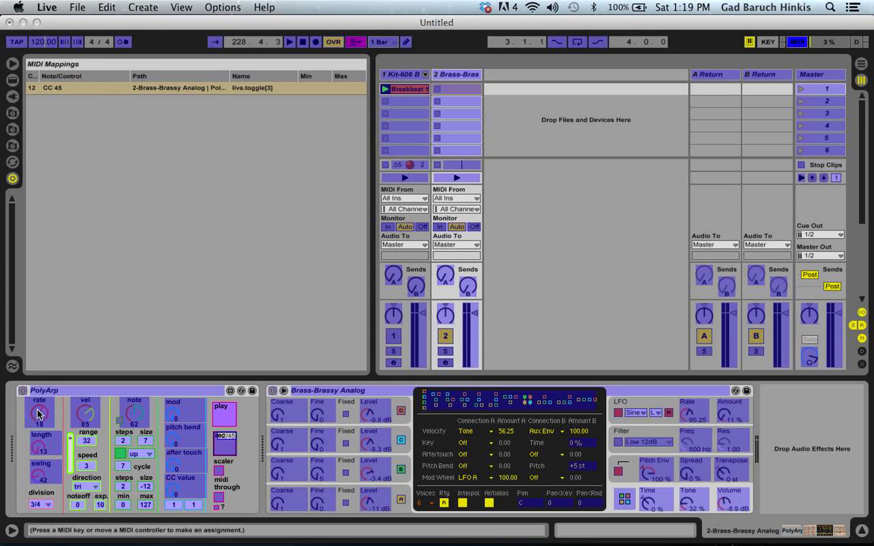
{"action": "left_click", "coordinate": [84, 418]}
{"action": "left_click", "coordinate": [132, 418]}
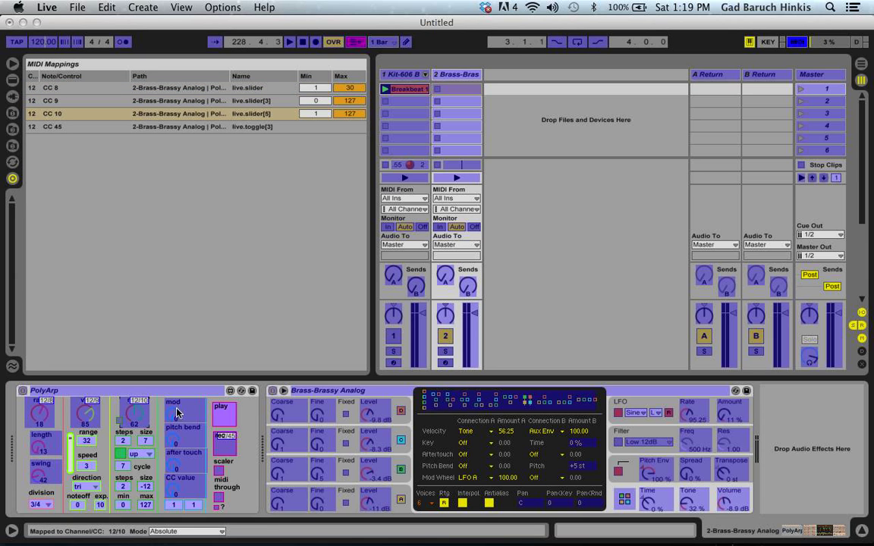
- MIDI-map PolyArp's pitch bend to CC 7, length to CC 0 and upper step size to CC 1, and leave MIDI mapping
{"action": "left_click", "coordinate": [180, 441]}
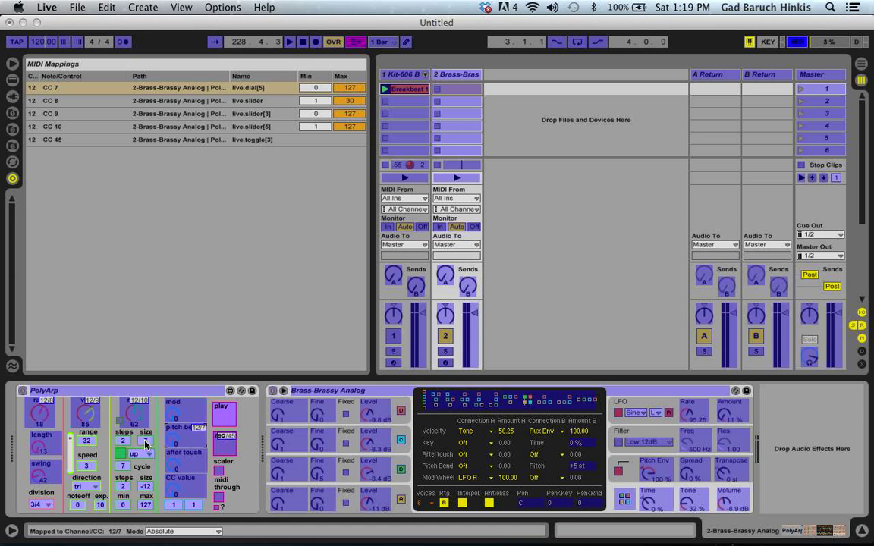
{"action": "left_click", "coordinate": [125, 442]}
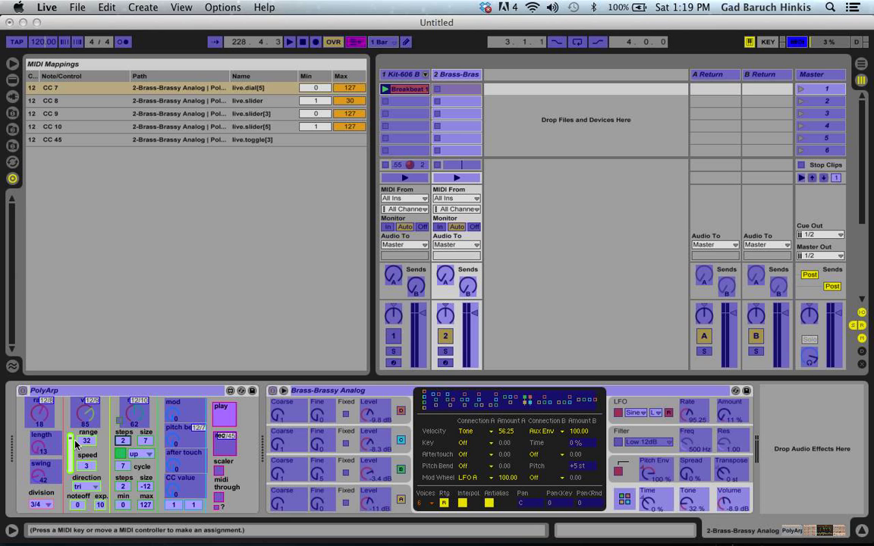
{"action": "left_click", "coordinate": [50, 447]}
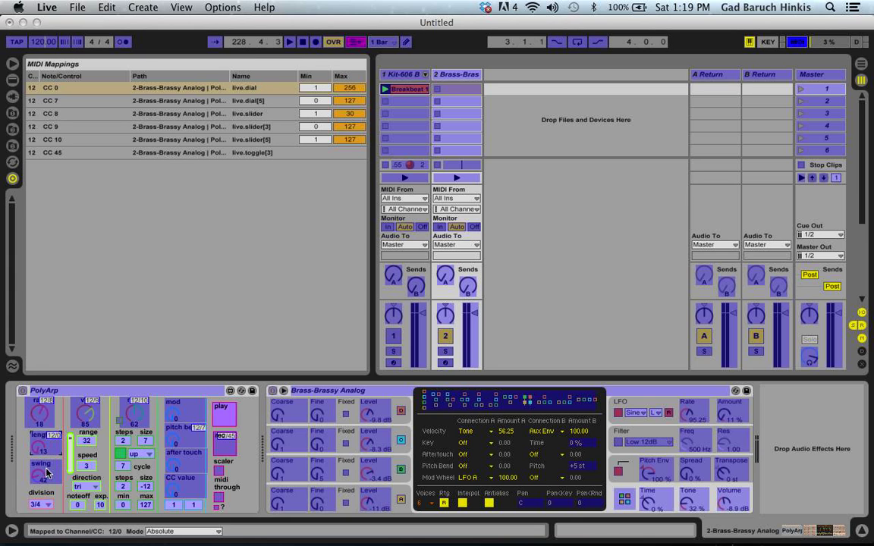
{"action": "left_click", "coordinate": [122, 442]}
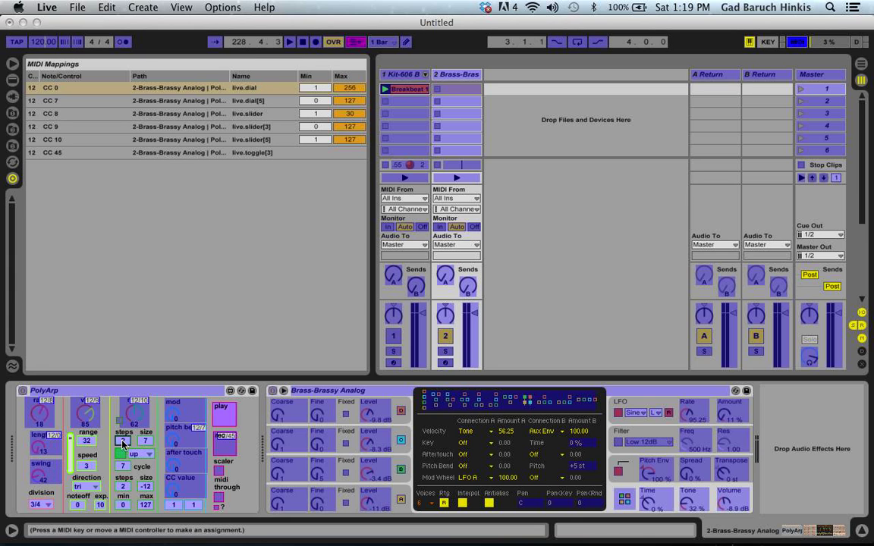
{"action": "left_click", "coordinate": [145, 440]}
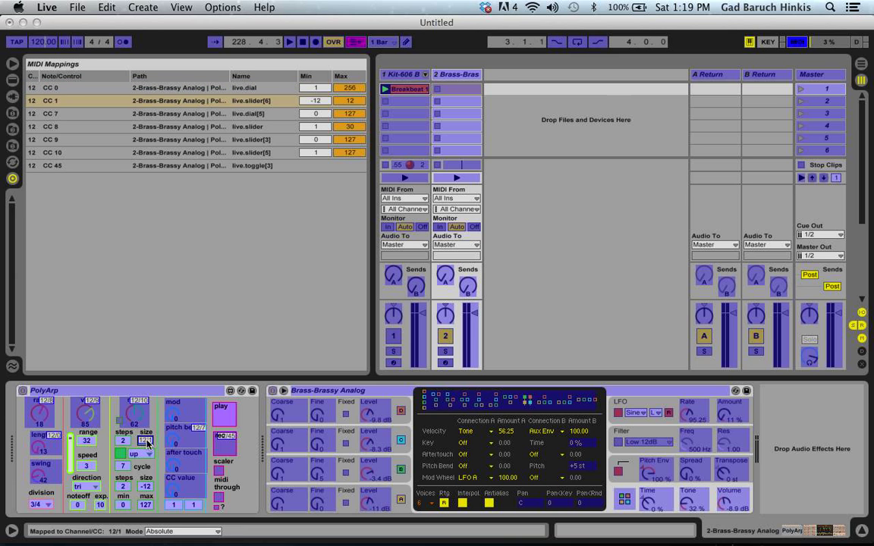
{"action": "key", "text": "super+m"}
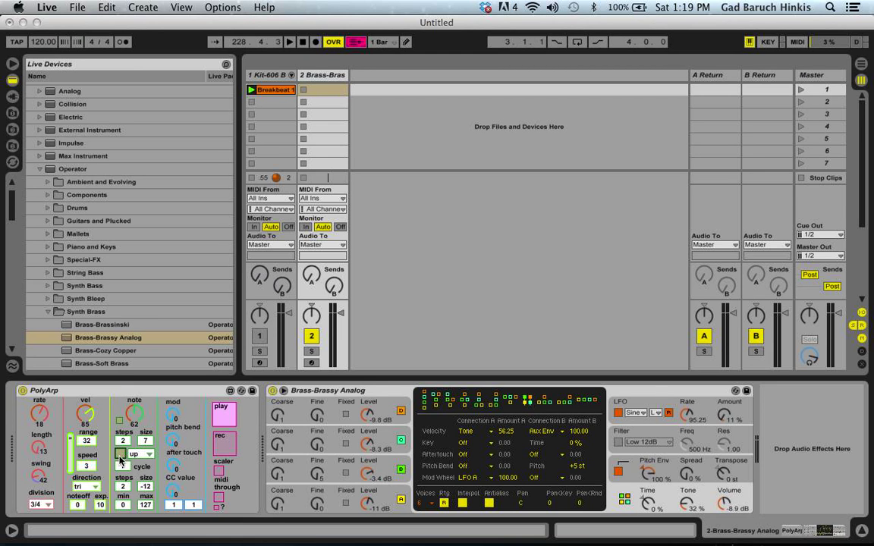
- Restart playback, toggle PolyArp's rec and adjust velocity, rate and length, finishing with rate 22 and length 1
{"action": "key", "text": "space"}
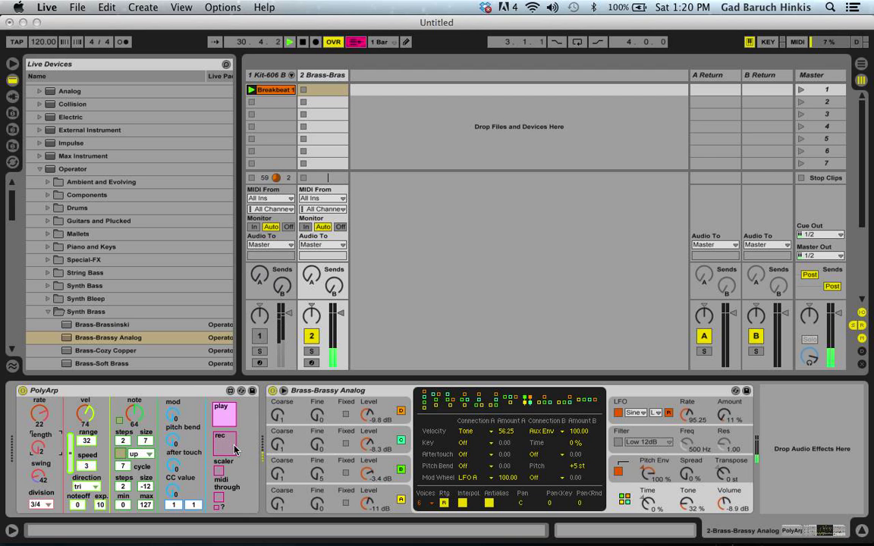
{"action": "left_click", "coordinate": [235, 449]}
{"action": "left_click", "coordinate": [86, 417]}
{"action": "left_click_drag", "start_coordinate": [86, 417], "coordinate": [85, 425]}
{"action": "left_click_drag", "start_coordinate": [38, 413], "coordinate": [44, 413]}
{"action": "left_click", "coordinate": [39, 447]}
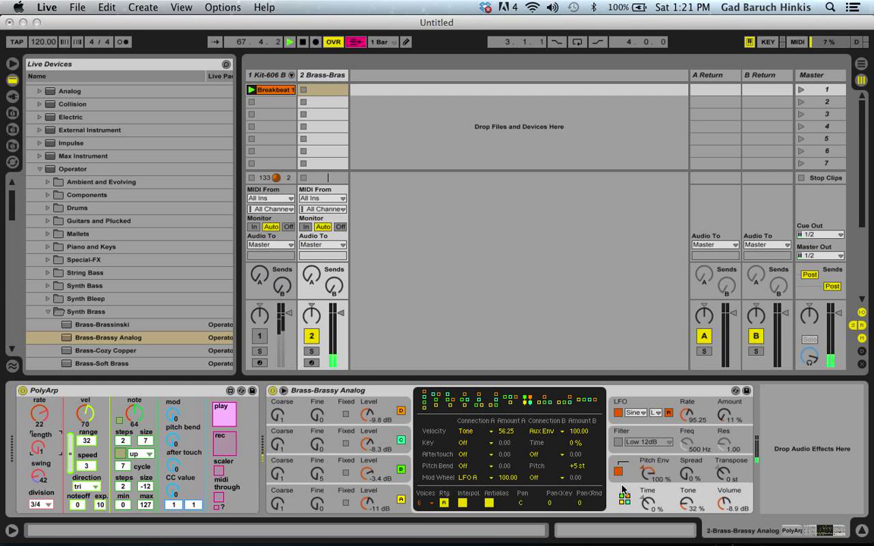
- Route Operator's aftertouch connection A to Time with an amount of 100
{"action": "left_click", "coordinate": [465, 454]}
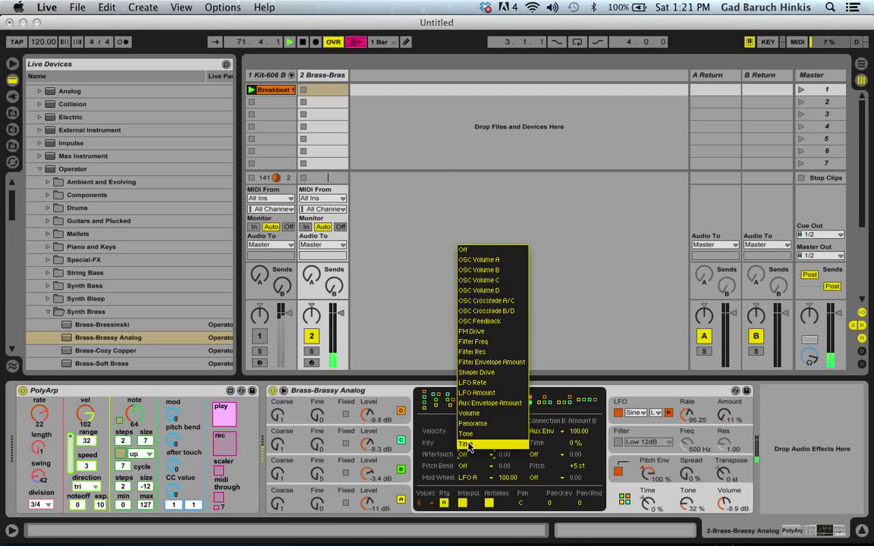
{"action": "left_click", "coordinate": [467, 444]}
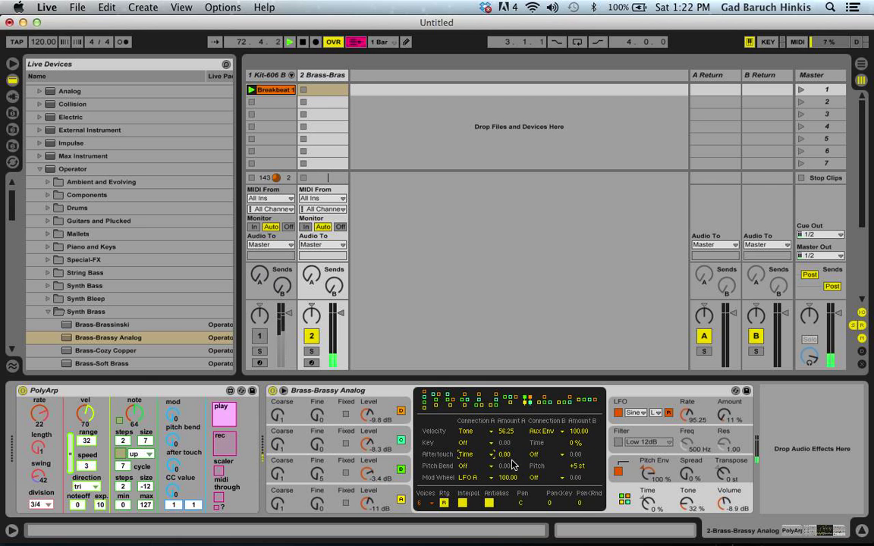
{"action": "left_click_drag", "start_coordinate": [508, 456], "coordinate": [508, 379]}
- Try PolyArp's after touch at 126 with the length raised to 41, and bring after touch back to 0
{"action": "left_click", "coordinate": [174, 457]}
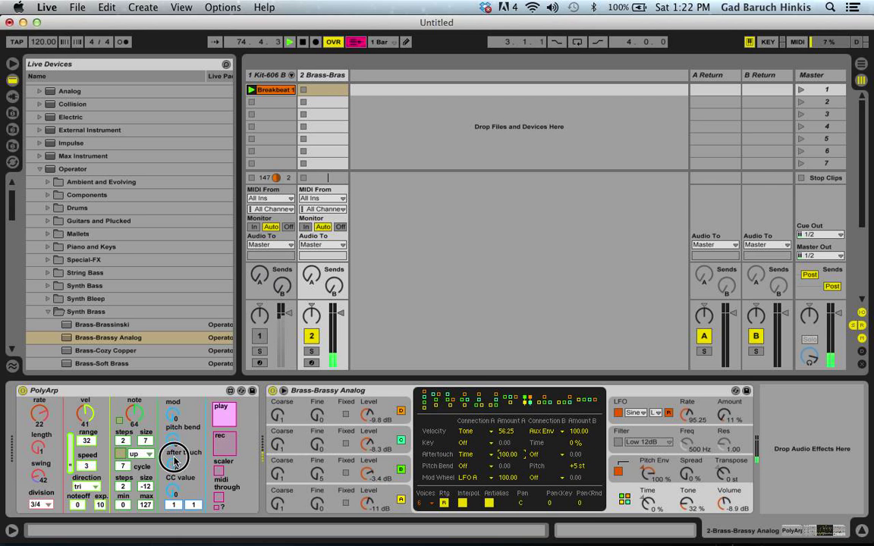
{"action": "left_click_drag", "start_coordinate": [174, 457], "coordinate": [175, 369]}
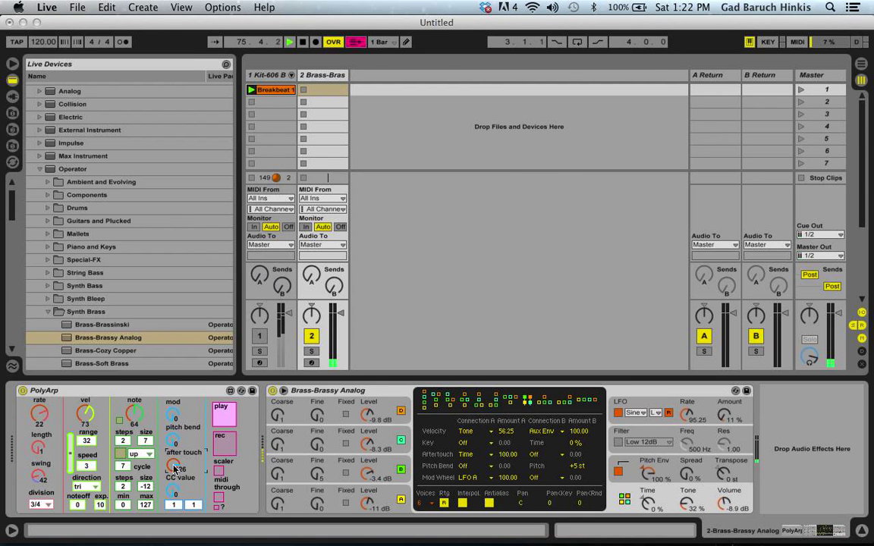
{"action": "left_click", "coordinate": [39, 451]}
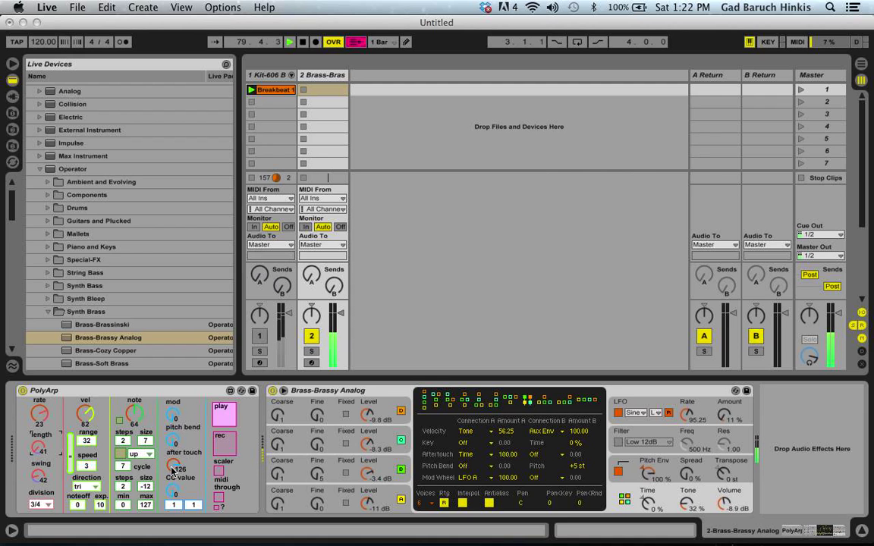
{"action": "left_click_drag", "start_coordinate": [173, 472], "coordinate": [178, 485]}
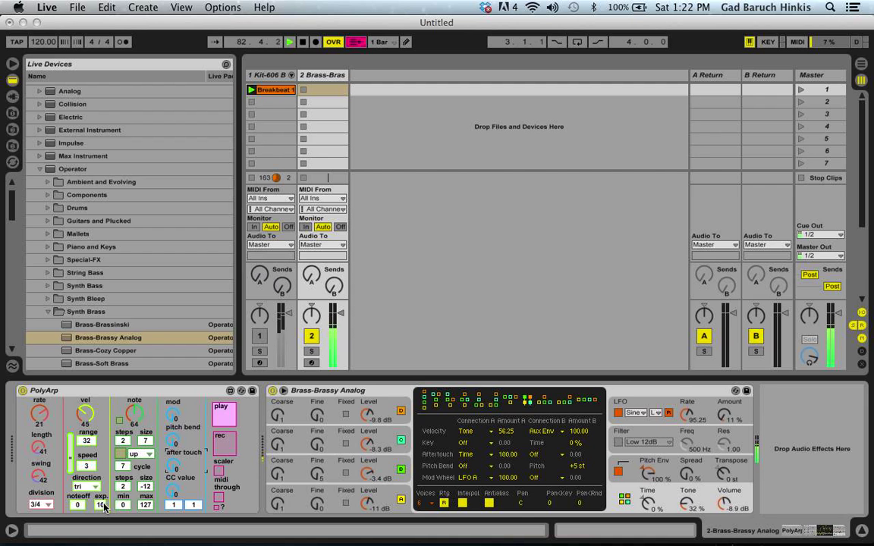
- MIDI-map PolyArp's after touch dial to CC 6
{"action": "key", "text": "super+m"}
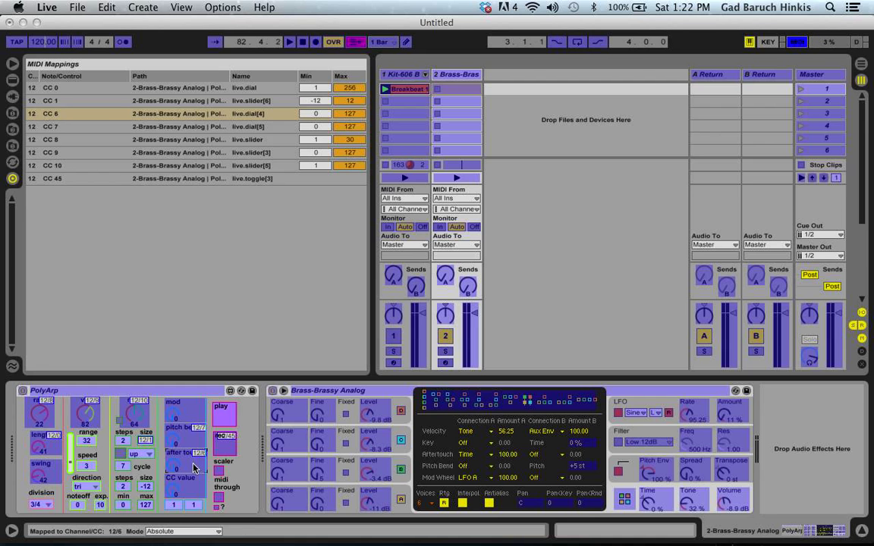
- Leave MIDI mapping, start playback and route Operator's aftertouch connection B to Filter Freq
{"action": "key", "text": "super+m"}
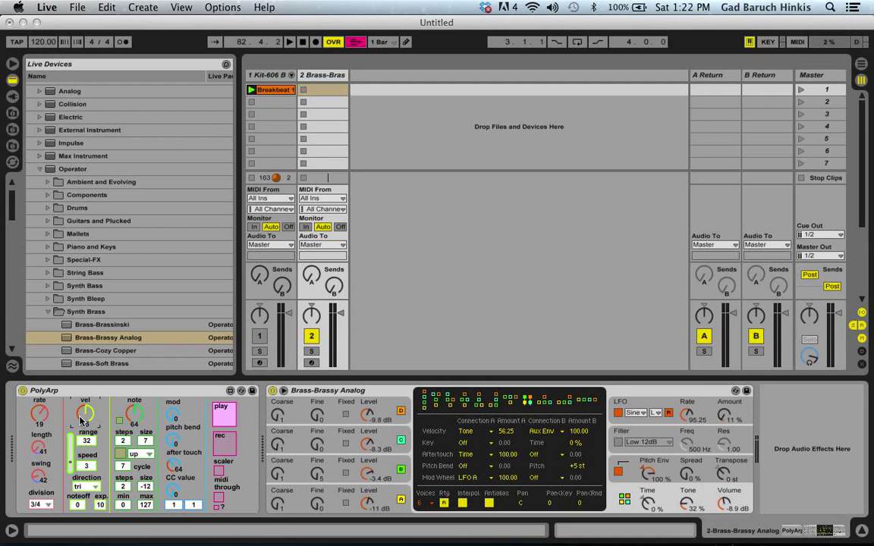
{"action": "key", "text": "space"}
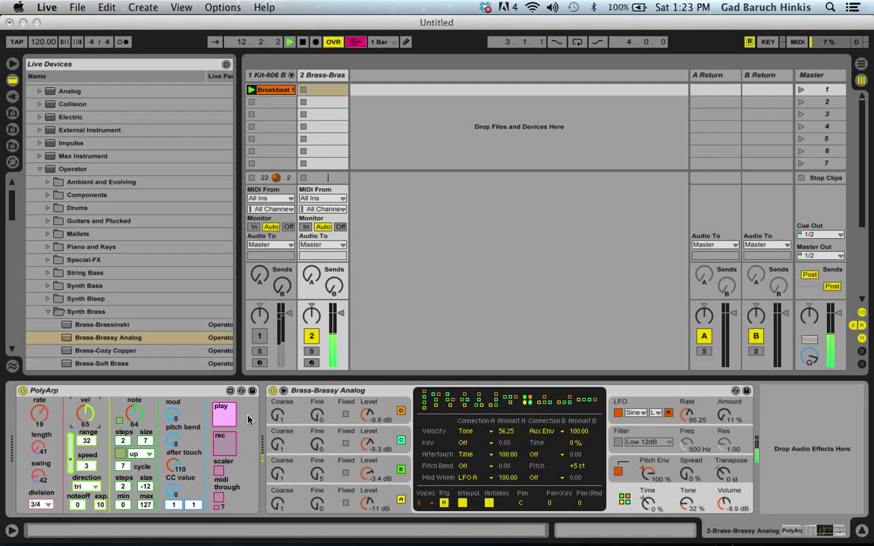
{"action": "left_click", "coordinate": [535, 455]}
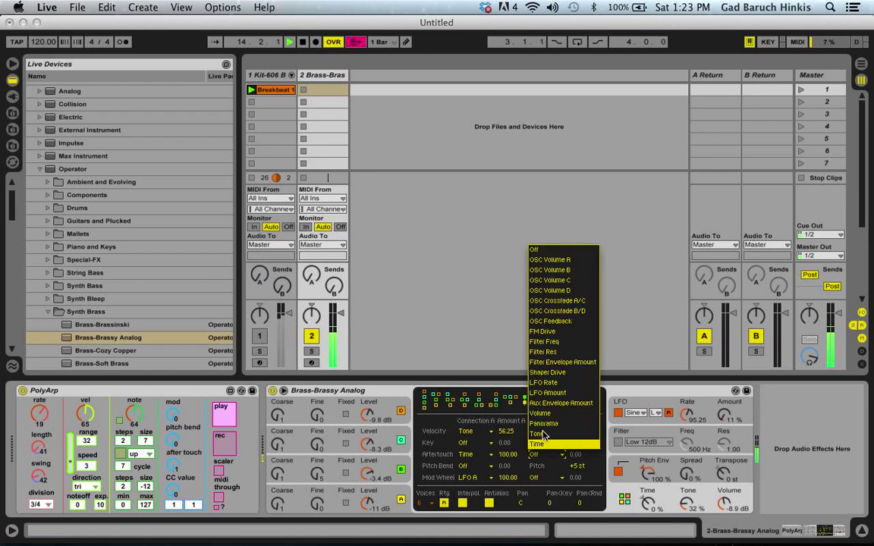
{"action": "left_click", "coordinate": [562, 343]}
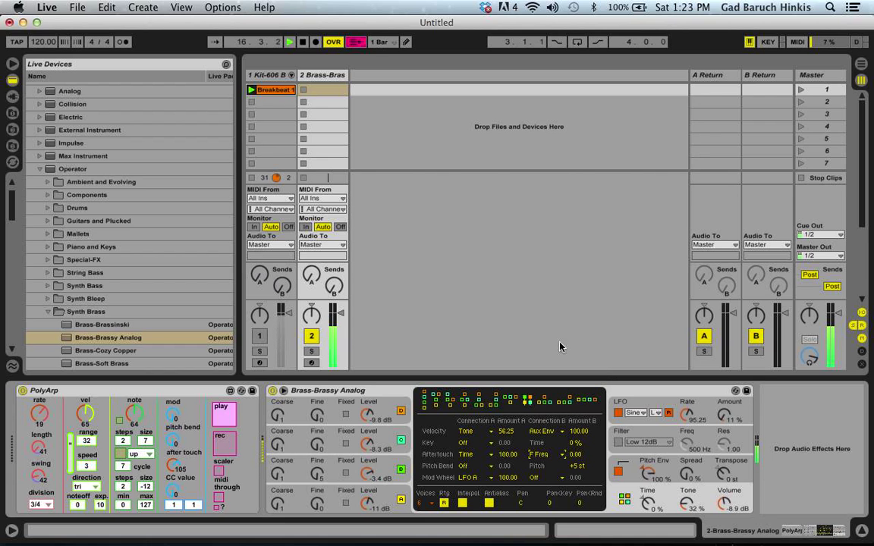
- Enable Operator's filter, raise the aftertouch Amount B, and set the filter to 1.45 kHz with resonance 2.35
{"action": "left_click", "coordinate": [619, 443]}
{"action": "left_click", "coordinate": [677, 499]}
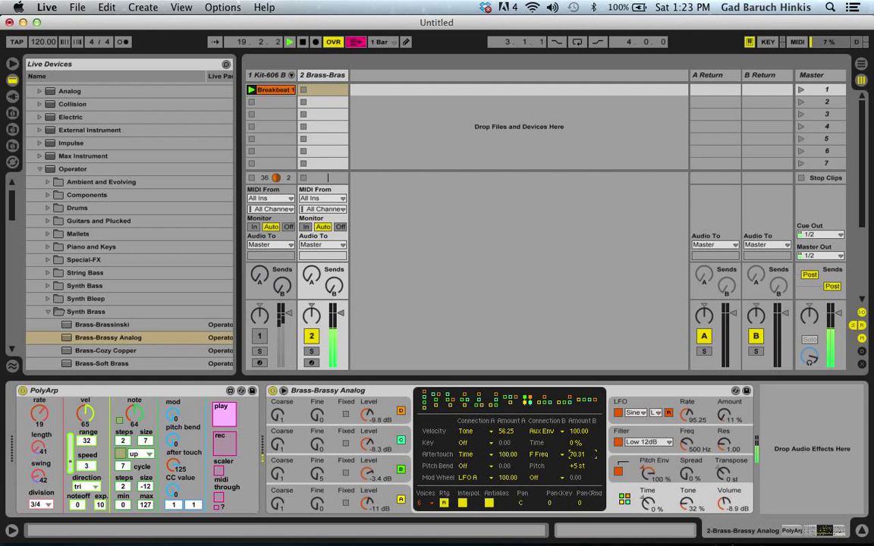
{"action": "left_click_drag", "start_coordinate": [576, 455], "coordinate": [576, 429]}
{"action": "left_click_drag", "start_coordinate": [685, 449], "coordinate": [686, 424]}
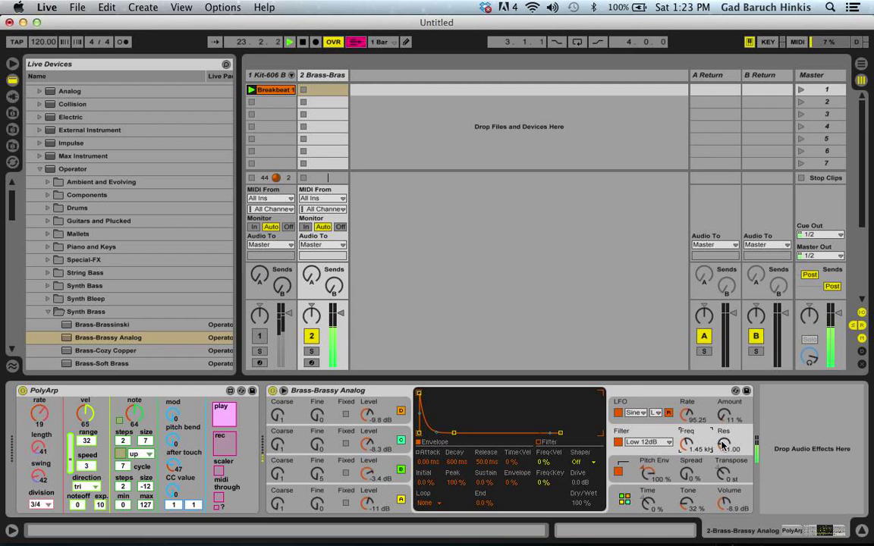
{"action": "left_click_drag", "start_coordinate": [724, 446], "coordinate": [724, 434]}
- Shape oscillator A's envelope with attack 2.43 ms, peak -1.4 dB and release 189 ms
{"action": "left_click", "coordinate": [384, 493]}
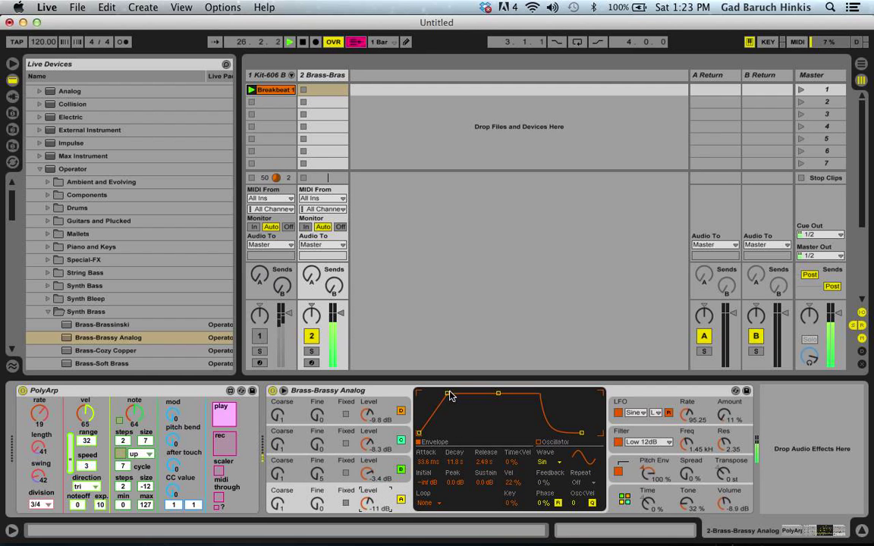
{"action": "left_click_drag", "start_coordinate": [446, 392], "coordinate": [435, 394]}
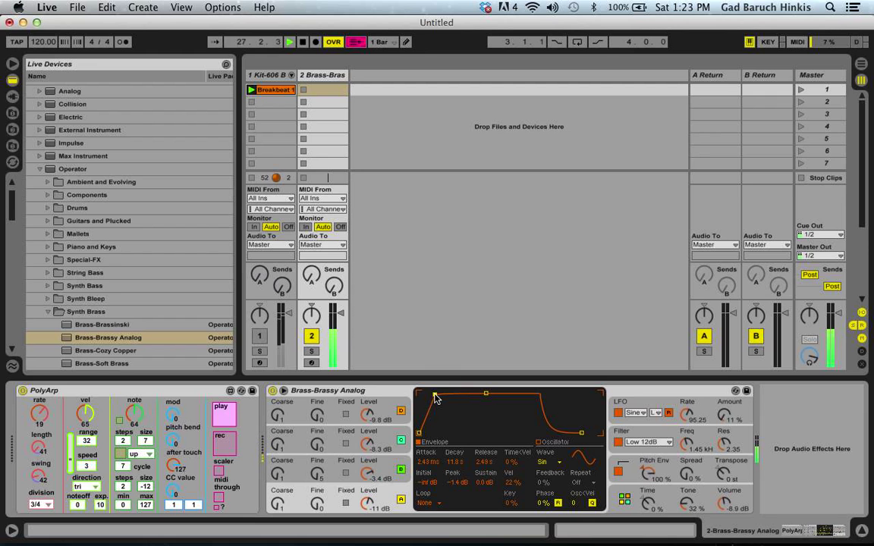
{"action": "left_click", "coordinate": [489, 462]}
{"action": "left_click_drag", "start_coordinate": [489, 464], "coordinate": [489, 512]}
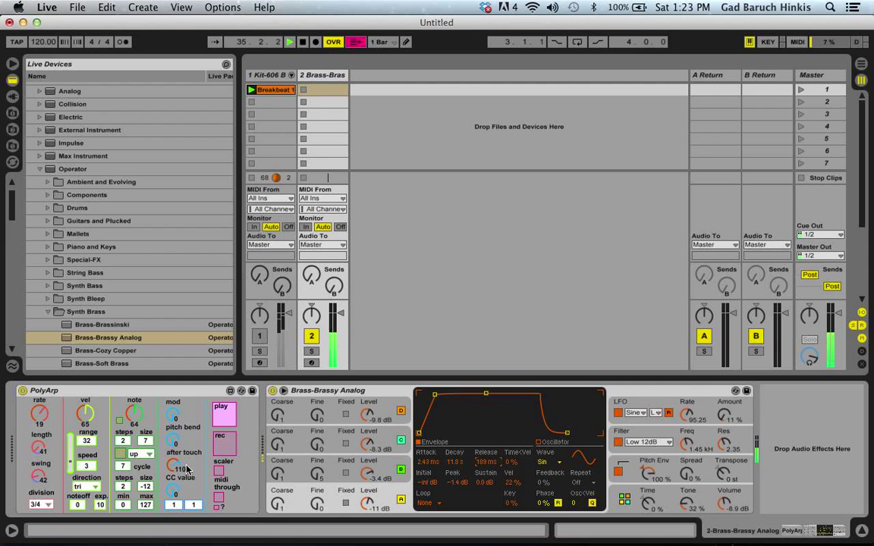
- Stop playback, bring PolyArp's after touch down to 0 and raise it to 17
{"action": "scroll", "coordinate": [186, 468], "scroll_direction": "down", "scroll_amount": 10}
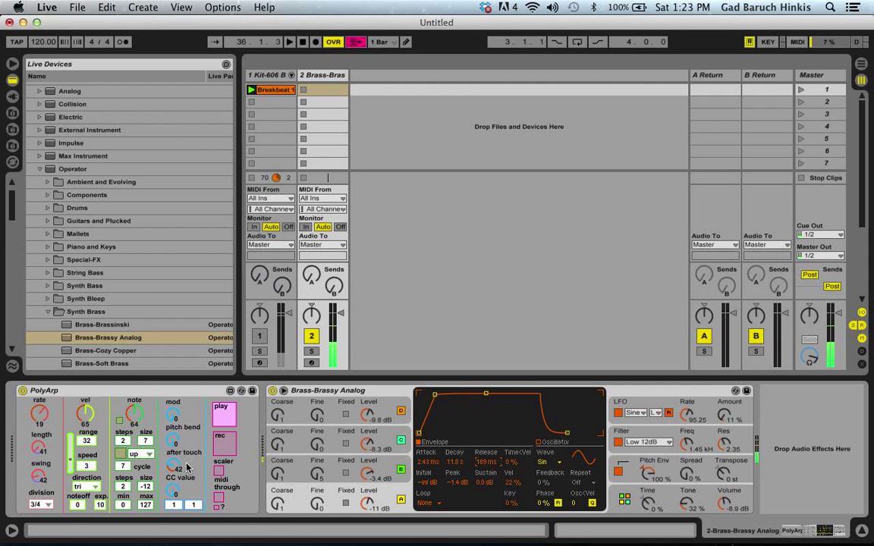
{"action": "scroll", "coordinate": [187, 468], "scroll_direction": "down", "scroll_amount": 3}
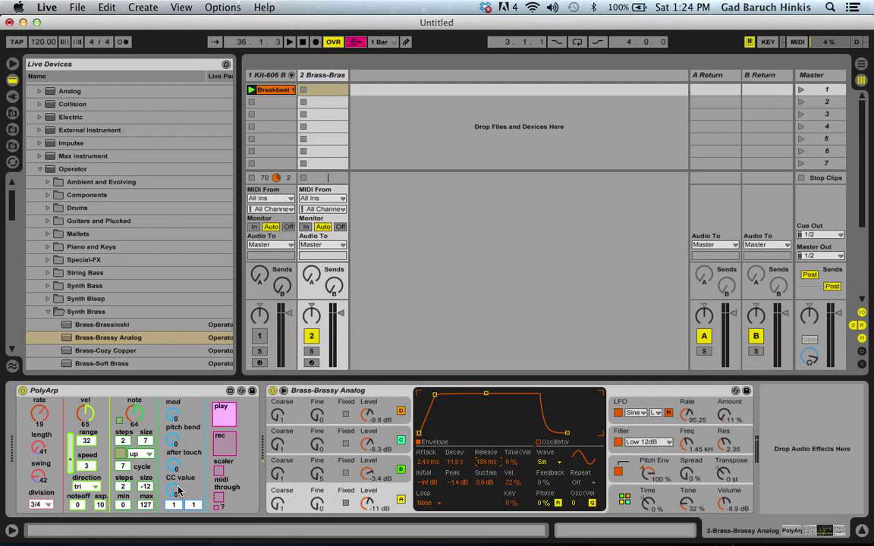
{"action": "left_click_drag", "start_coordinate": [180, 473], "coordinate": [181, 478]}
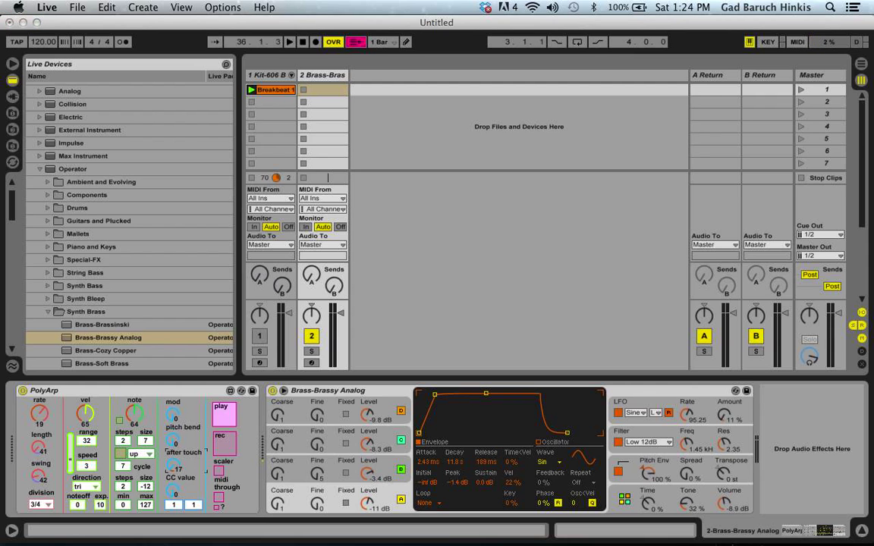